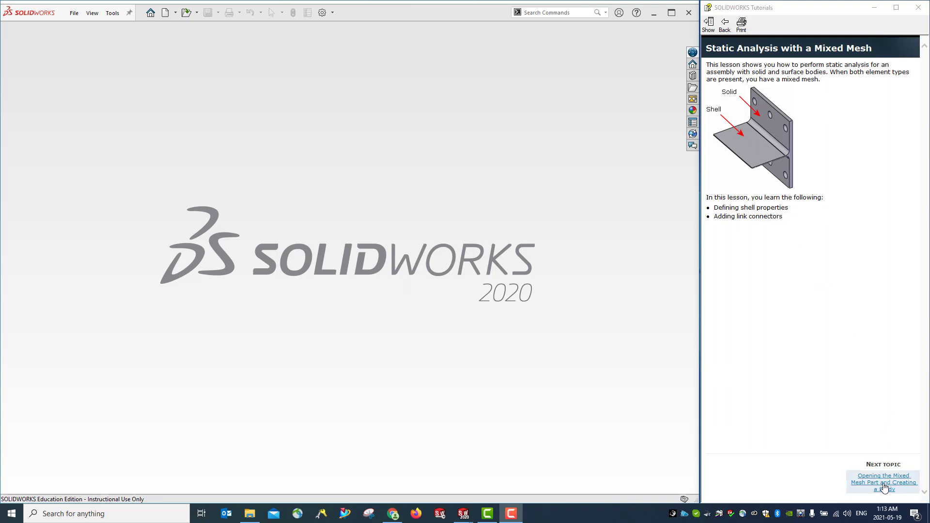
Advance the tutorial to the study creation lesson and open its sample assembly MixedMesh-1.SLDASM
{"action": "left_click", "coordinate": [886, 488]}
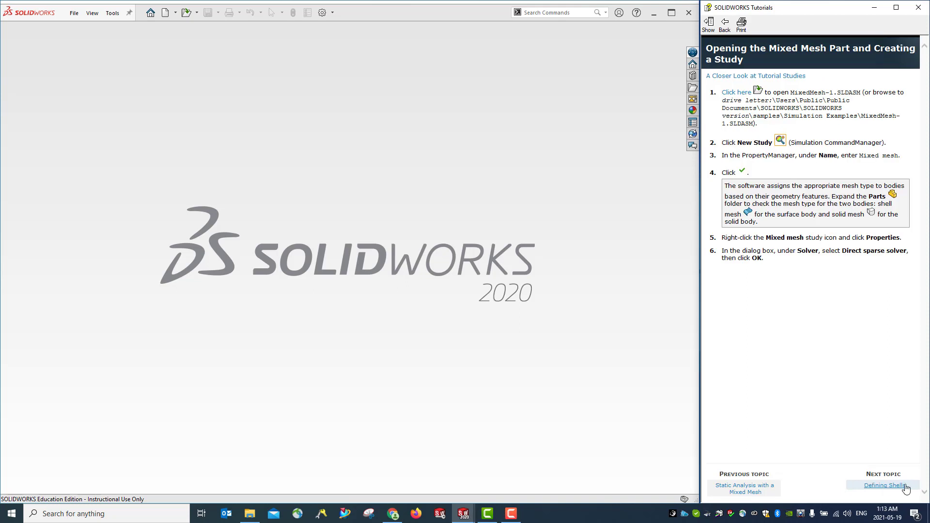
{"action": "left_click", "coordinate": [741, 92]}
{"action": "left_click", "coordinate": [736, 93]}
{"action": "left_click", "coordinate": [735, 96]}
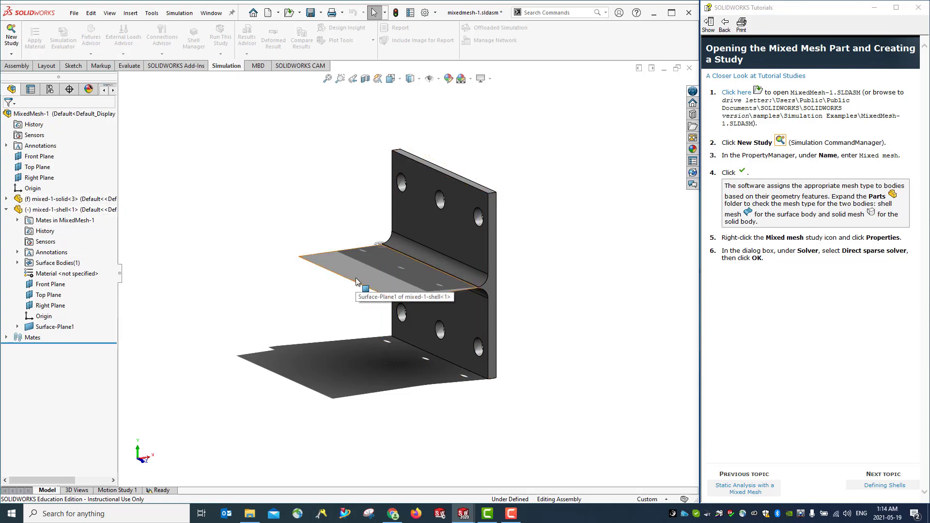
Save the assembly as mixedmesh-1_LSX.SLDASM in the Documents folder ENGR_6001 > lab_2
{"action": "left_click", "coordinate": [75, 14]}
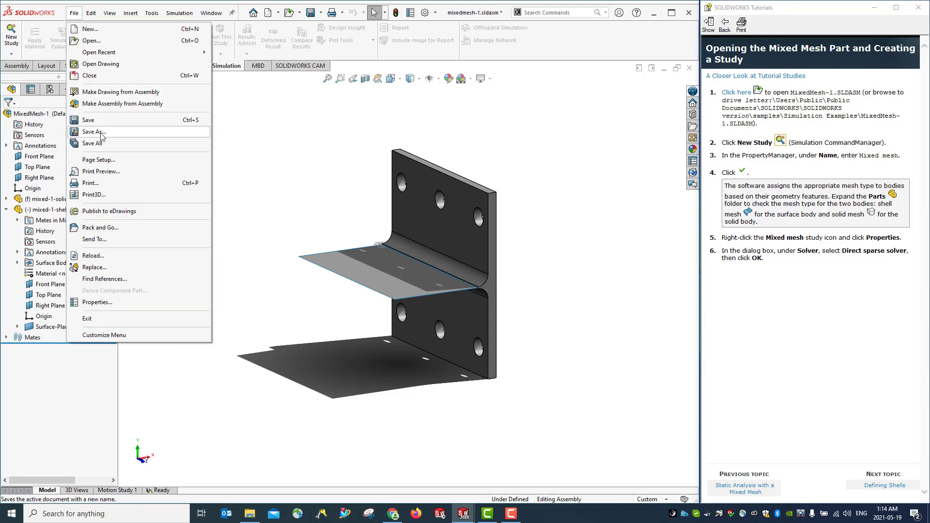
{"action": "left_click", "coordinate": [94, 132]}
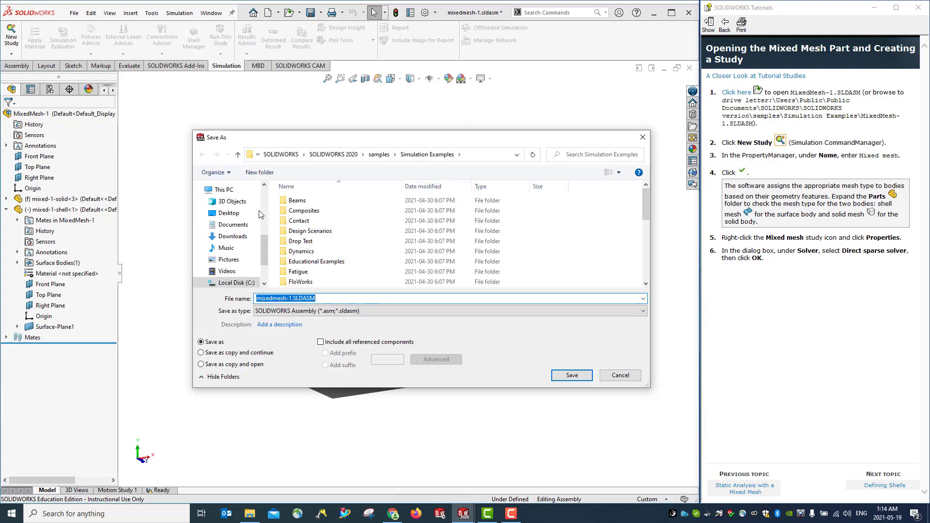
{"action": "left_click", "coordinate": [235, 224]}
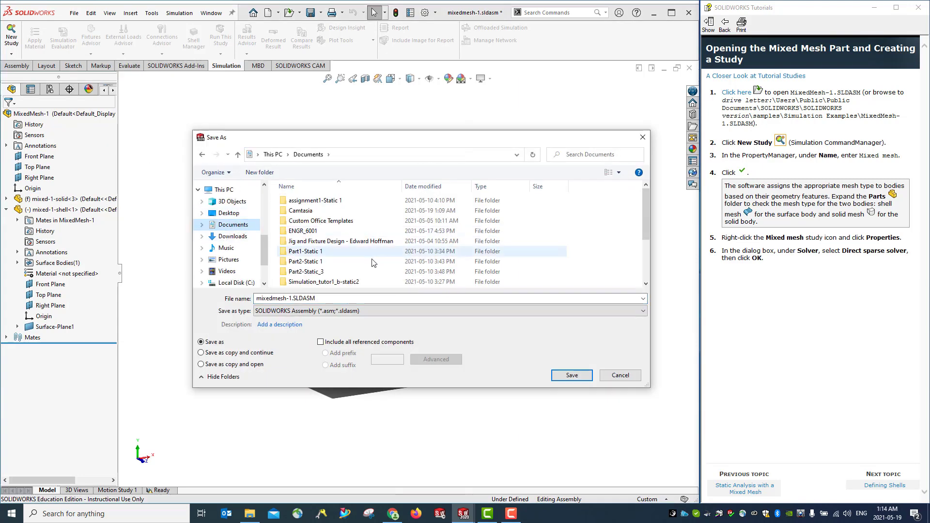
{"action": "double_click", "coordinate": [302, 231]}
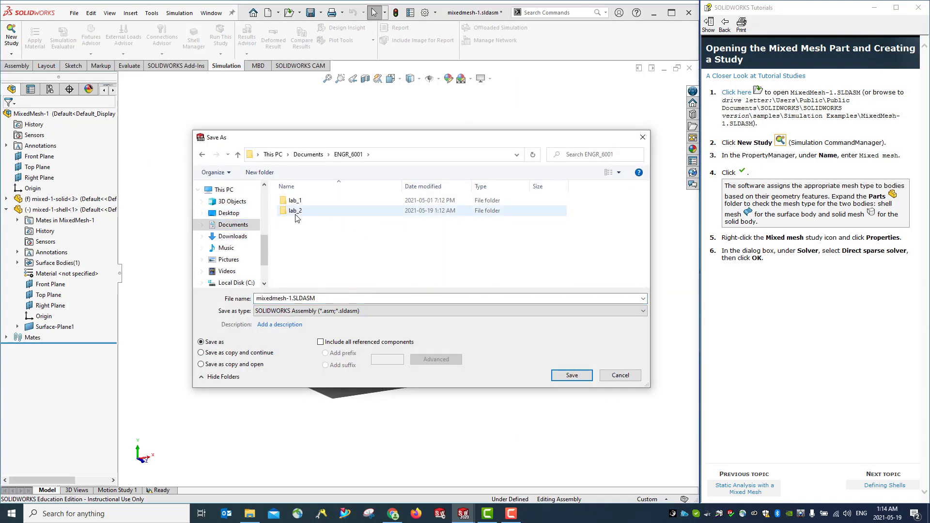
{"action": "double_click", "coordinate": [298, 211]}
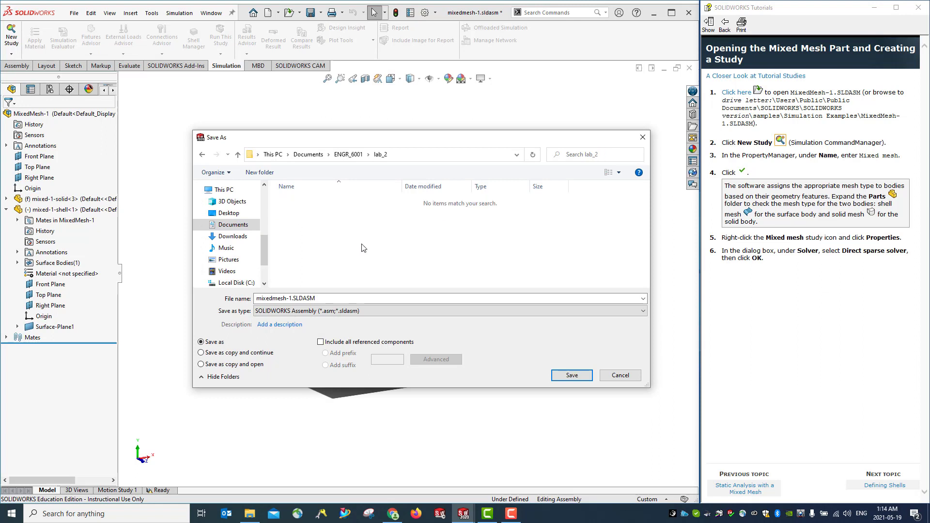
{"action": "left_click", "coordinate": [292, 298]}
{"action": "left_click", "coordinate": [292, 298]}
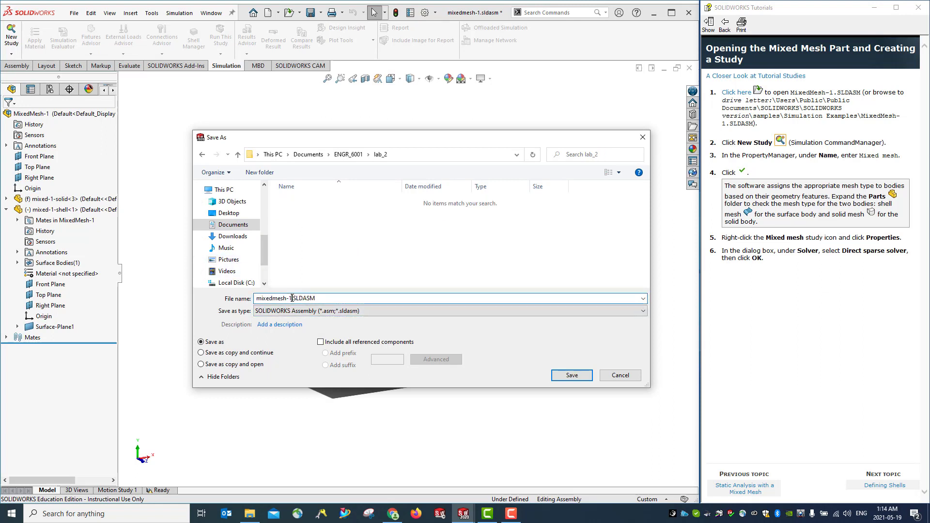
{"action": "type", "text": "_"}
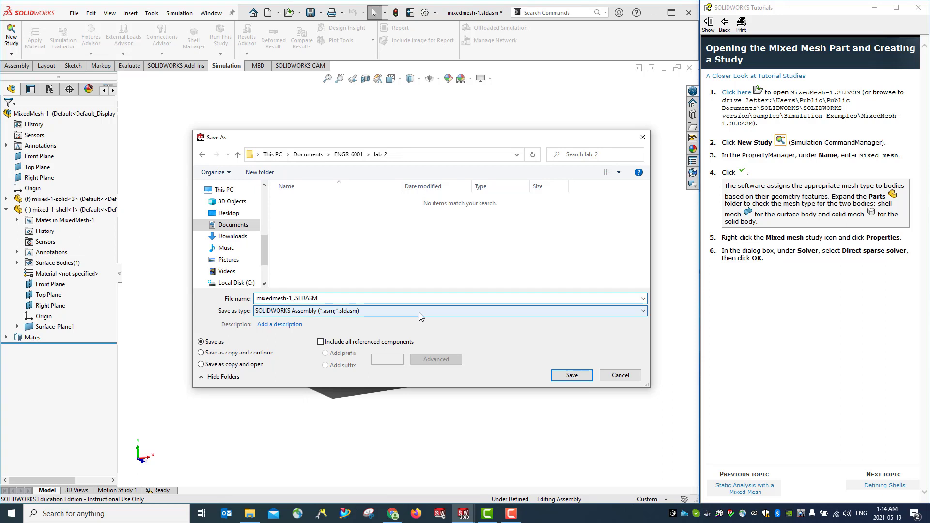
{"action": "type", "text": "L02"}
{"action": "key", "text": "Return"}
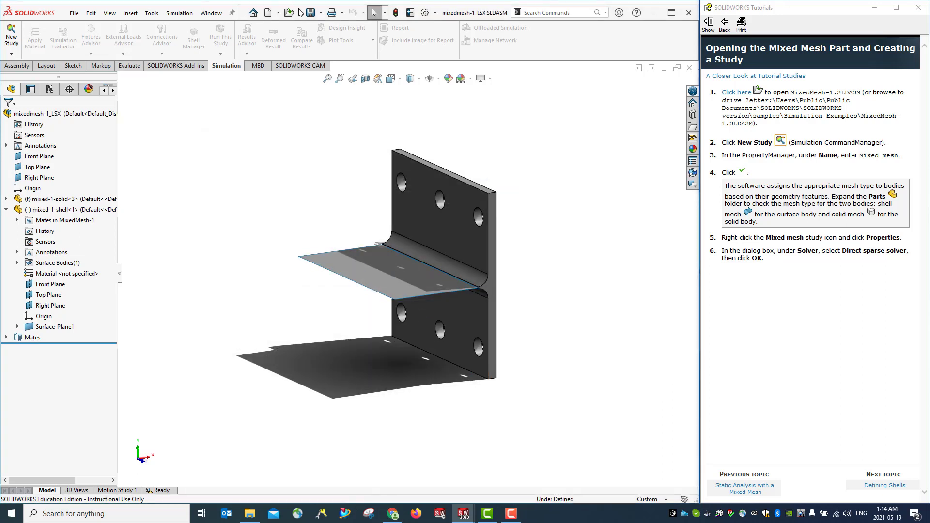
Open the mixed-1-solid part in its own window to inspect it, and return to the mixedmesh-1_LSX assembly
{"action": "right_click", "coordinate": [38, 202]}
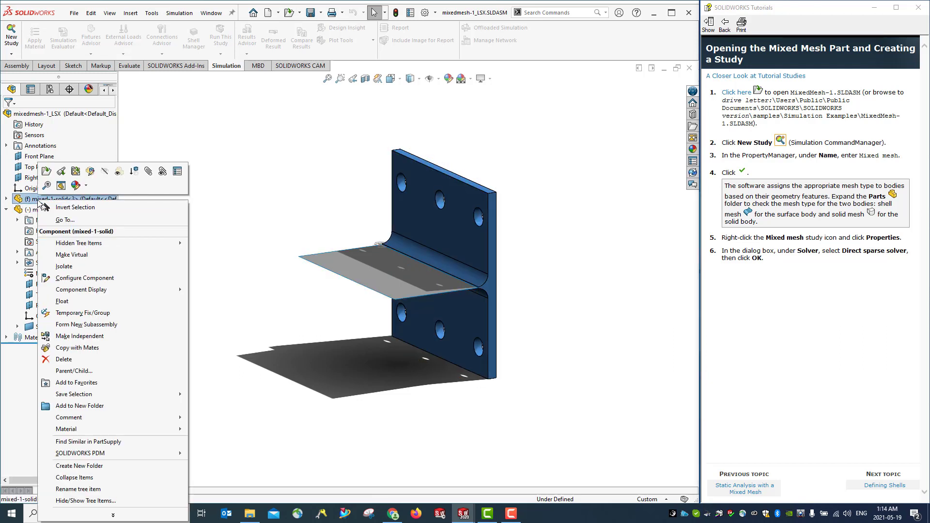
{"action": "left_click", "coordinate": [46, 172]}
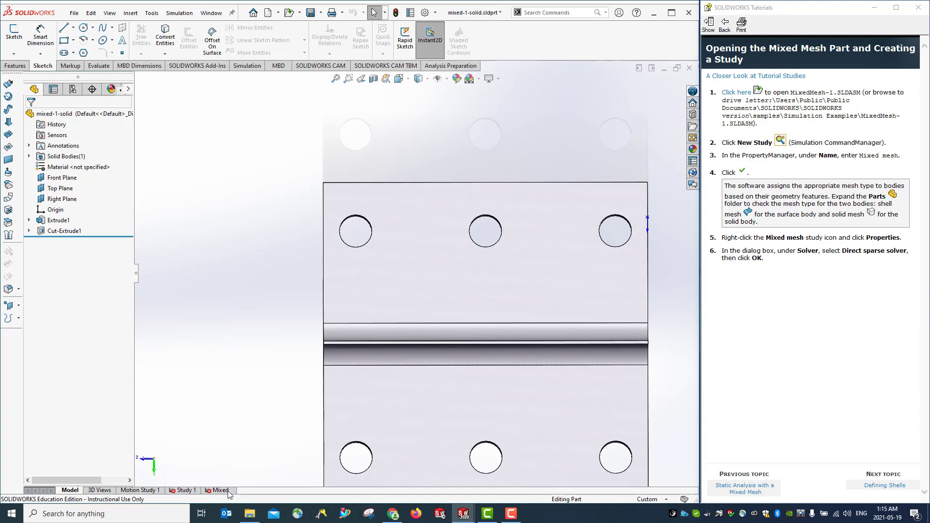
{"action": "left_click", "coordinate": [212, 14]}
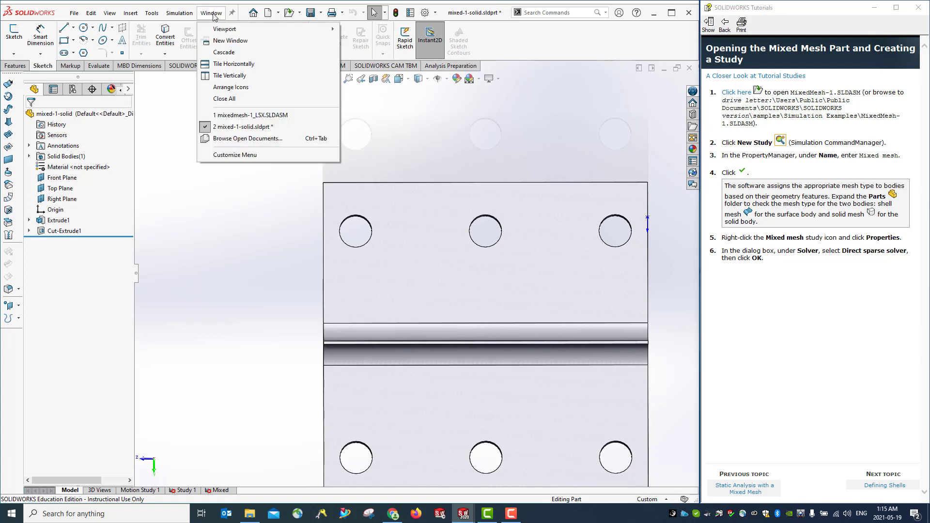
{"action": "left_click", "coordinate": [264, 117]}
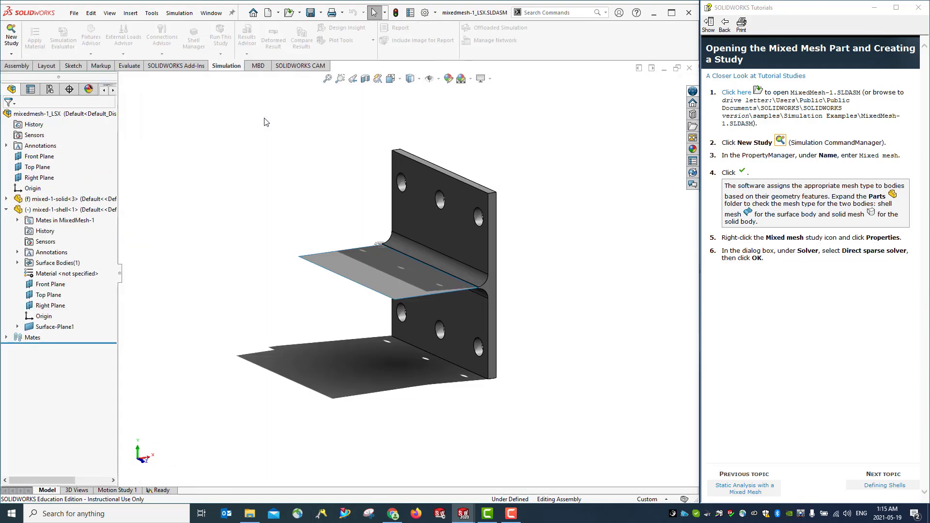
Open the mixed-1-shell part separately to inspect its surface body, and switch back to the mixedmesh-1_LSX assembly
{"action": "right_click", "coordinate": [42, 210]}
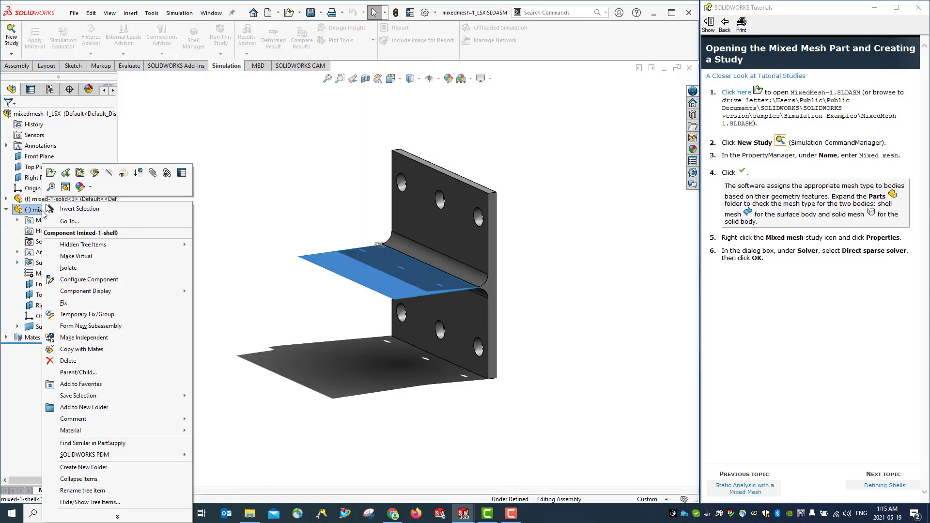
{"action": "left_click", "coordinate": [50, 173]}
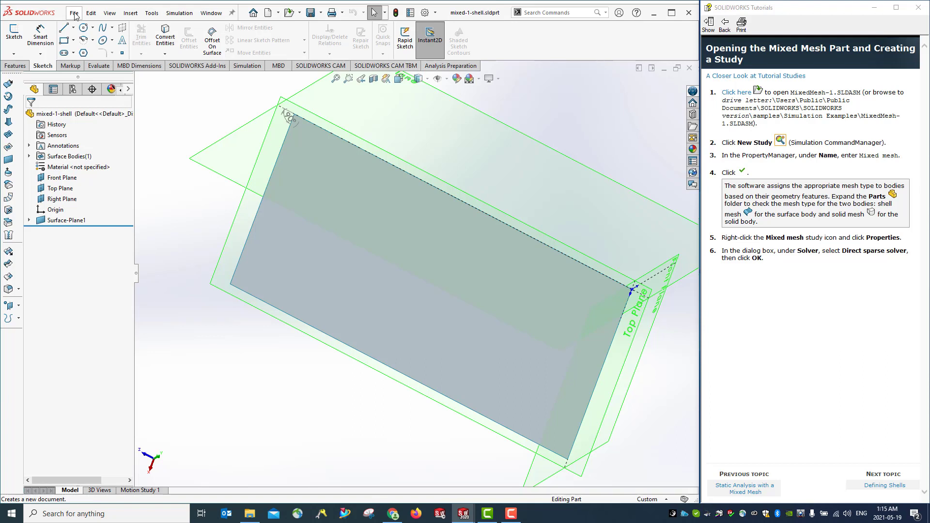
{"action": "left_click", "coordinate": [211, 13]}
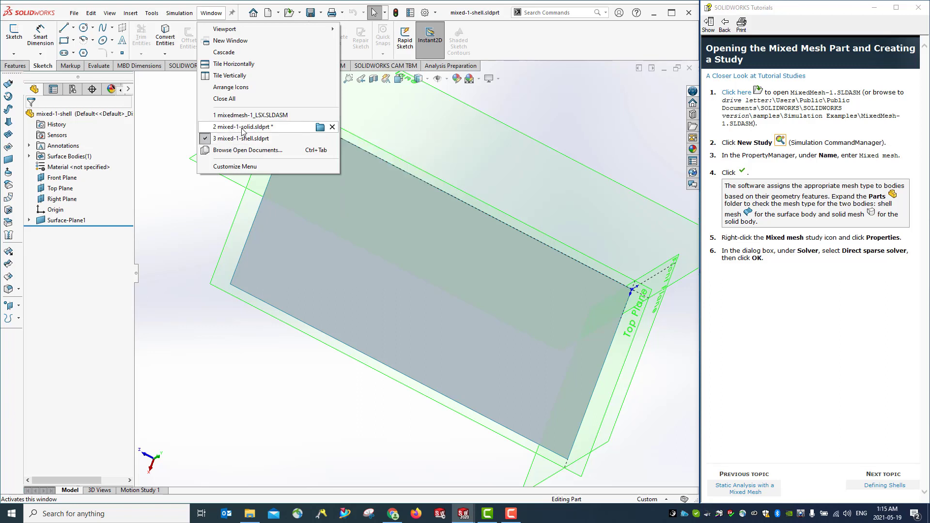
{"action": "mouse_move", "coordinate": [254, 120]}
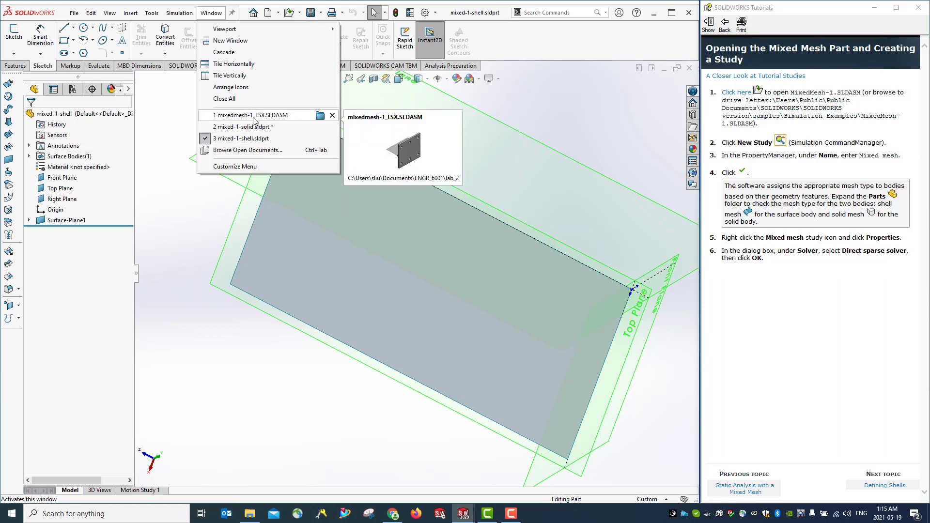
{"action": "left_click", "coordinate": [254, 117]}
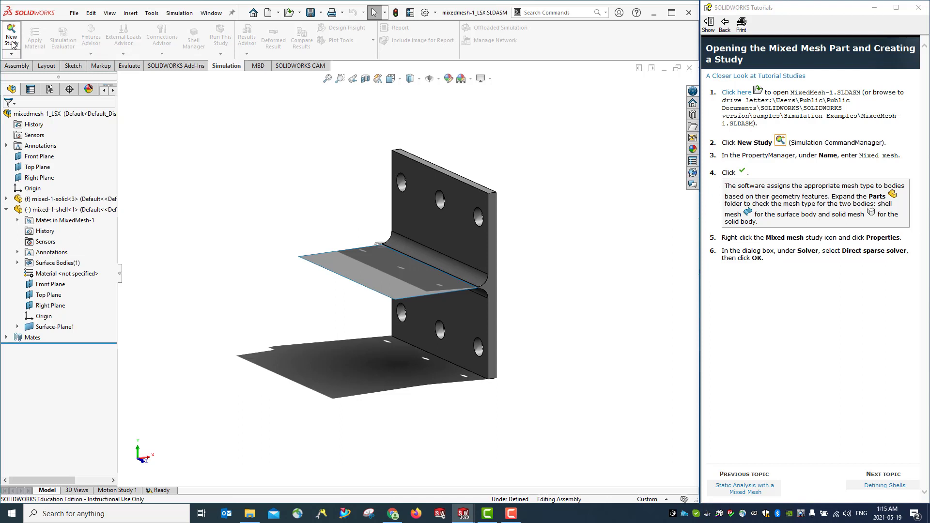
Create a new static simulation study named Mixed mesh
{"action": "left_click", "coordinate": [12, 56]}
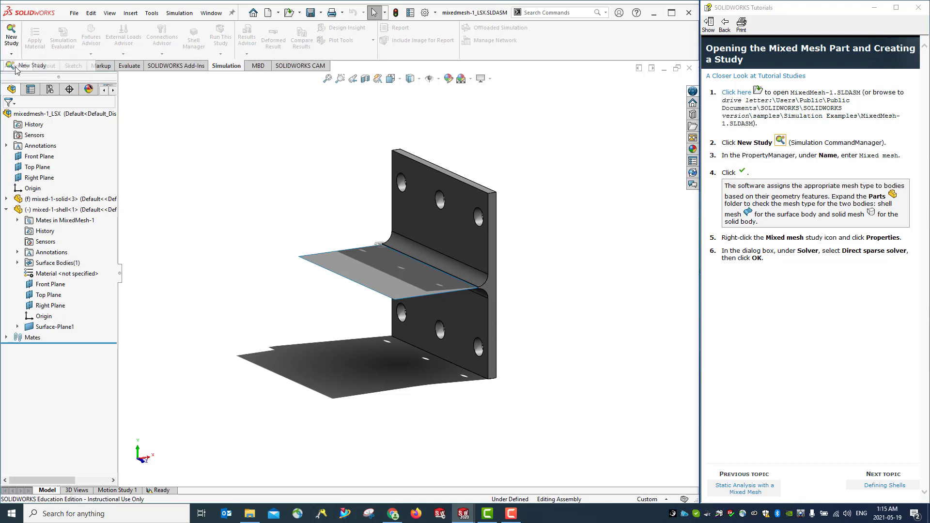
{"action": "left_click", "coordinate": [29, 66]}
{"action": "left_click_drag", "start_coordinate": [60, 184], "coordinate": [10, 183]}
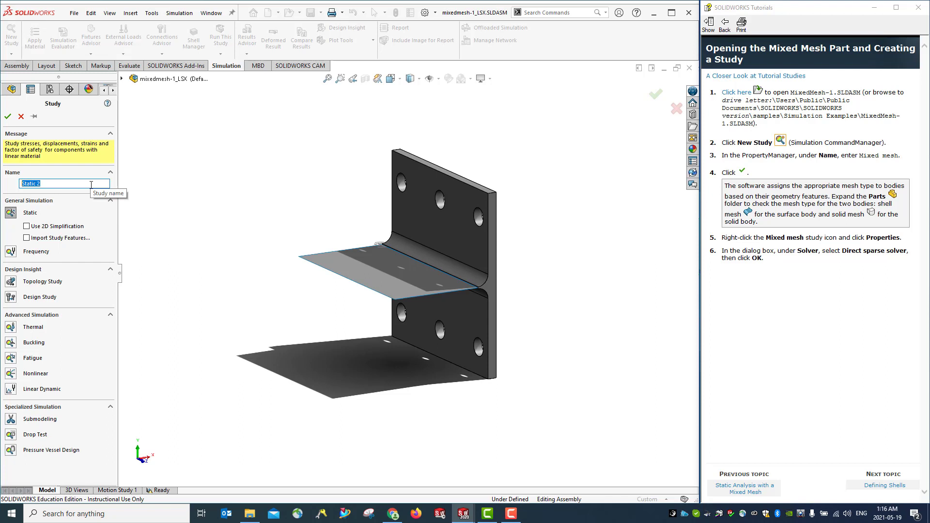
{"action": "type", "text": "Mixed mesh"}
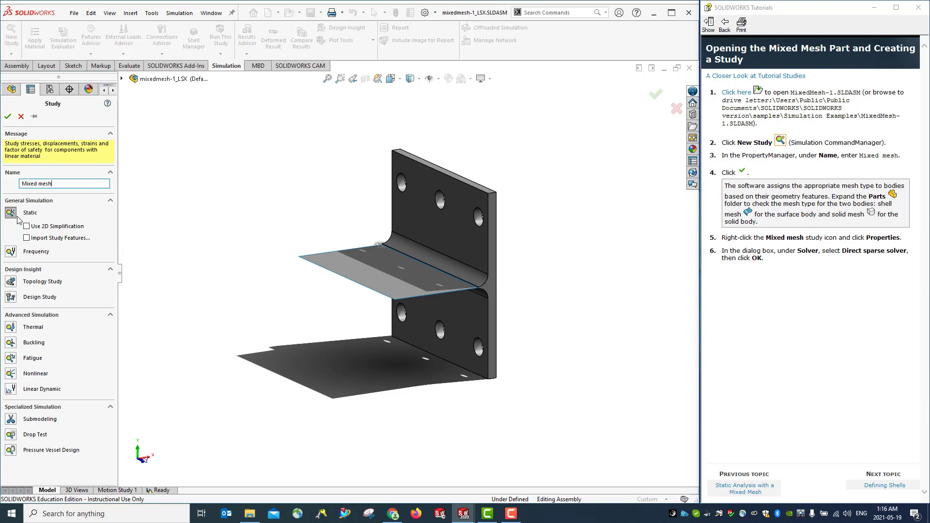
{"action": "left_click", "coordinate": [8, 116]}
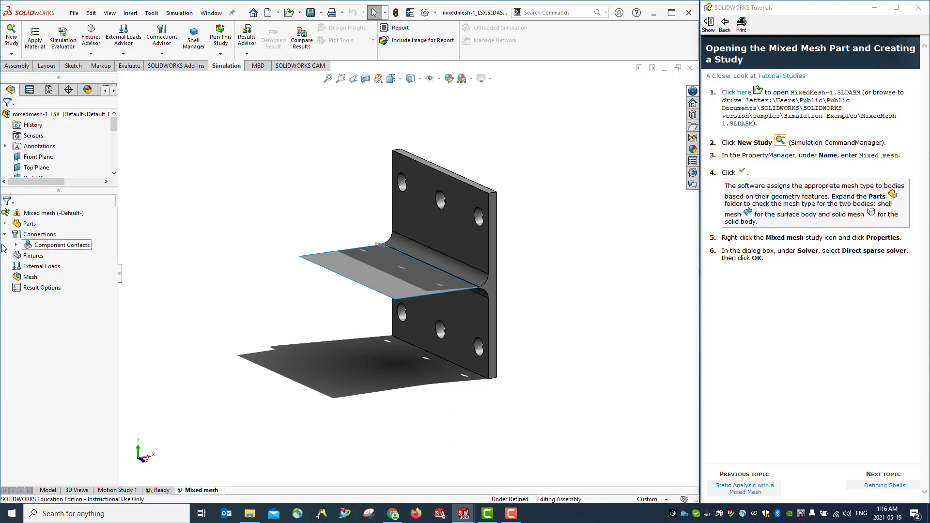
Expand the study's Parts folder and both bodies to check their assigned mesh types and contacts
{"action": "left_click", "coordinate": [5, 223]}
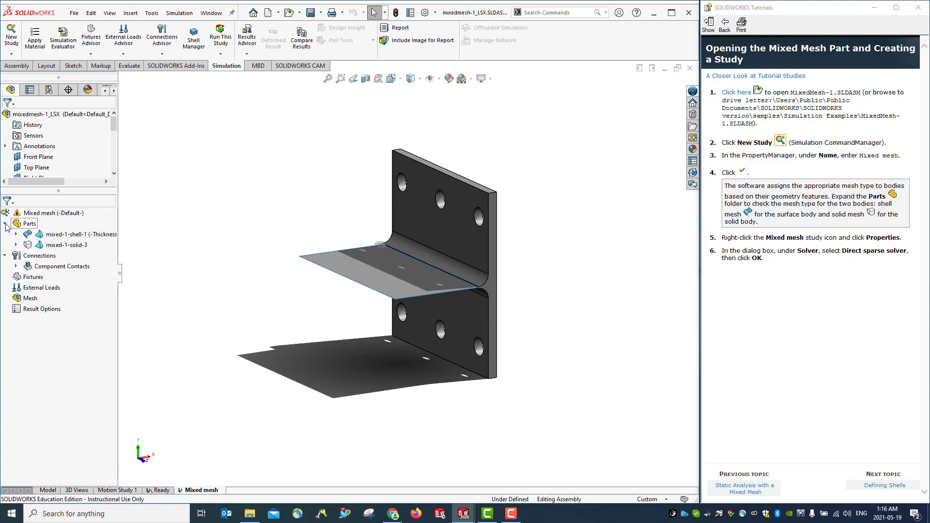
{"action": "left_click", "coordinate": [15, 235]}
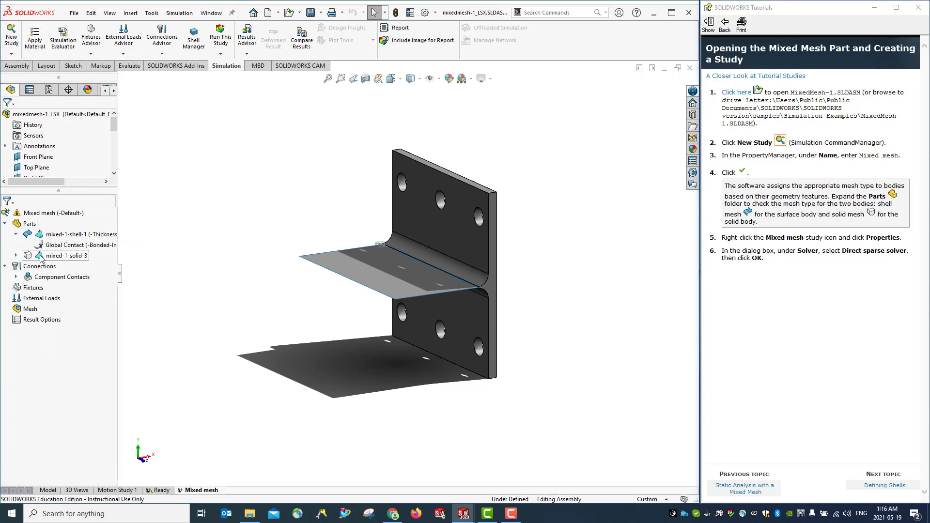
{"action": "left_click", "coordinate": [16, 256]}
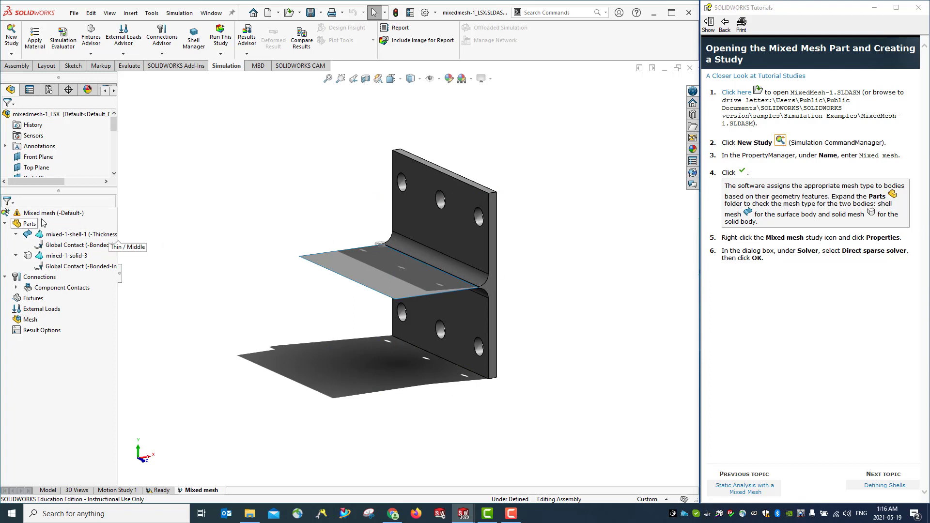
Set the Mixed mesh study's solver to Direct sparse solver and expand its component contacts
{"action": "right_click", "coordinate": [25, 225]}
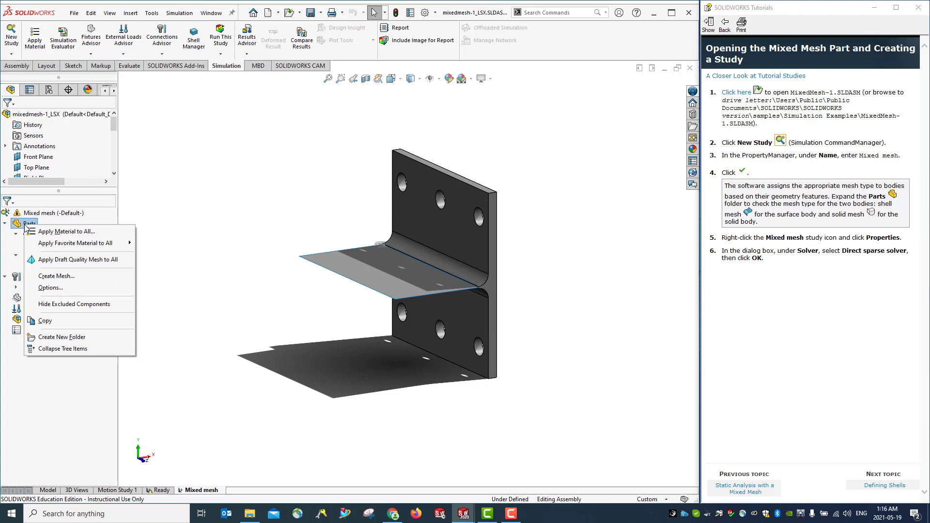
{"action": "right_click", "coordinate": [47, 215]}
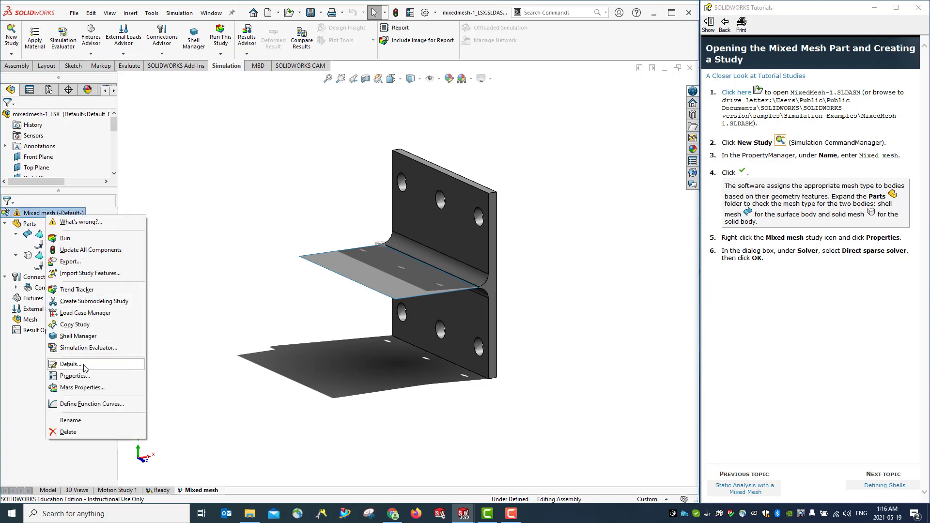
{"action": "left_click", "coordinate": [85, 377]}
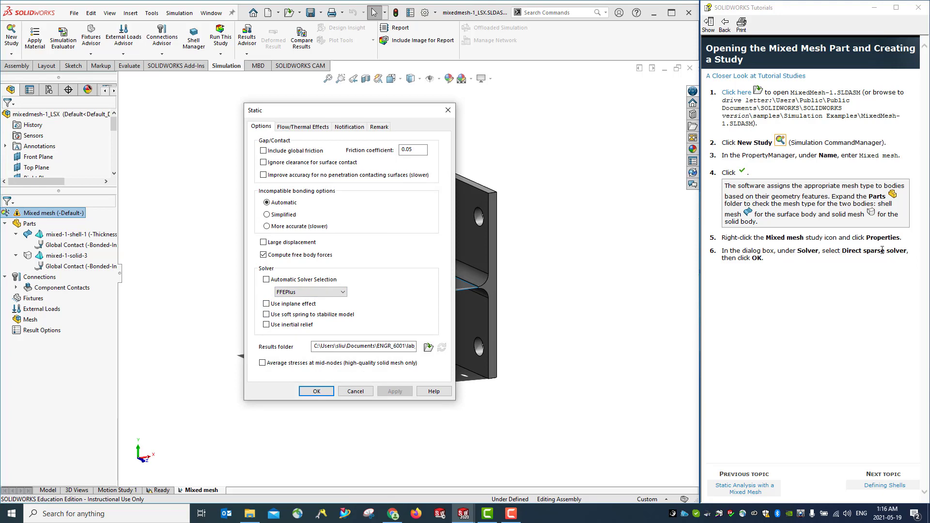
{"action": "left_click", "coordinate": [310, 292]}
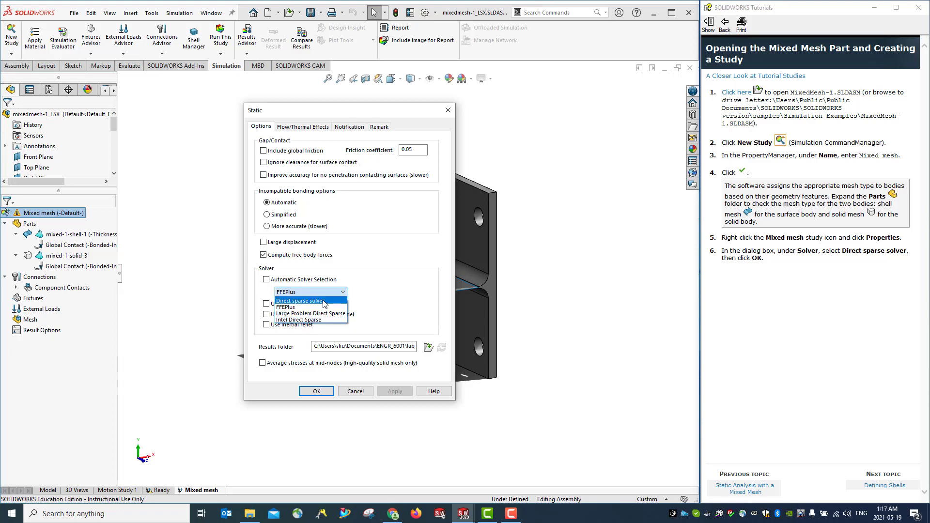
{"action": "left_click", "coordinate": [324, 302]}
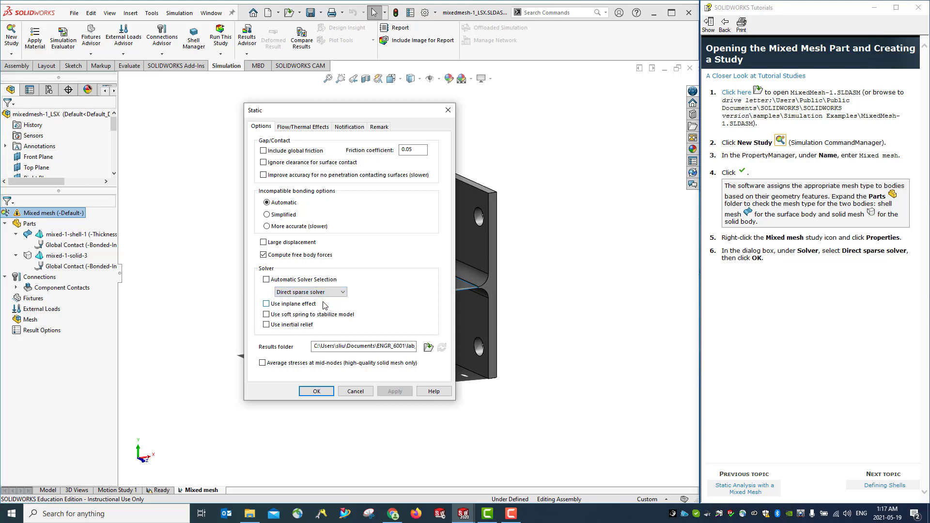
{"action": "left_click", "coordinate": [317, 391]}
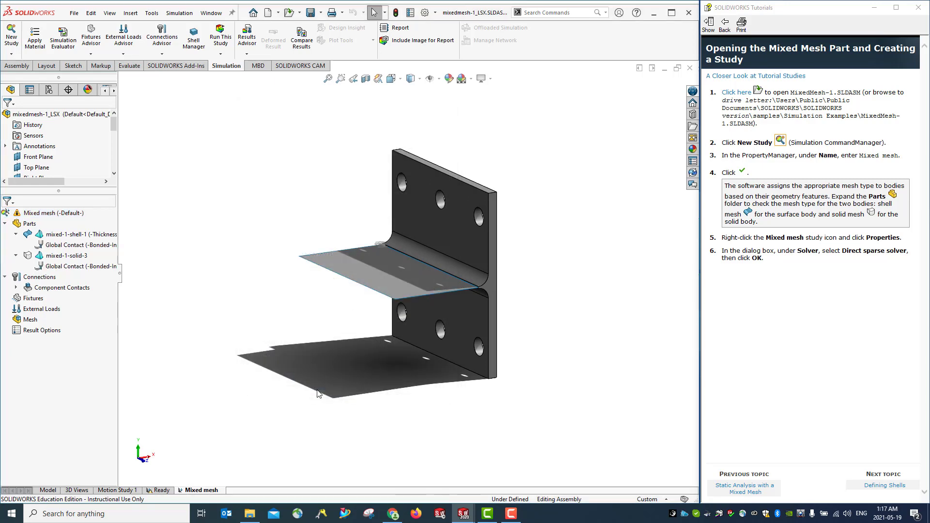
{"action": "left_click", "coordinate": [15, 288]}
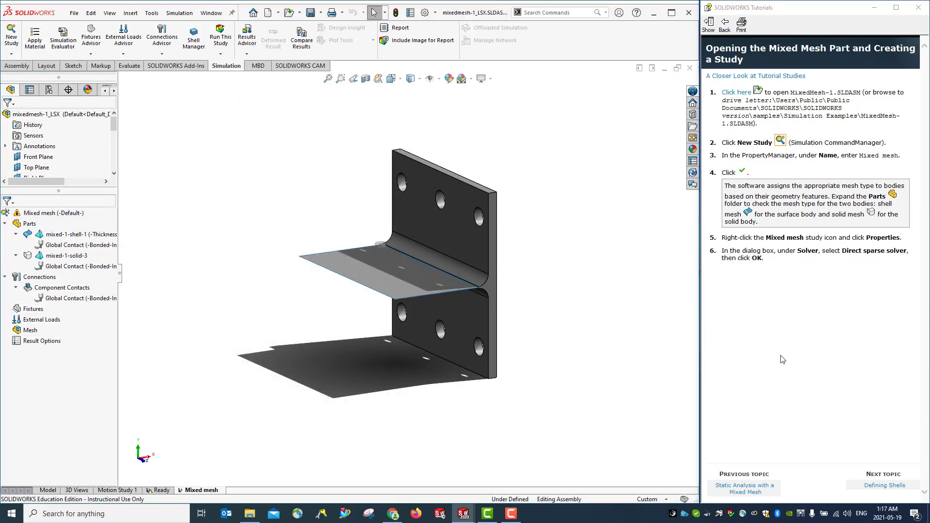
Advance the tutorial to Defining Shells and set the shell thickness of the mixed-1-shell body to 5 mm in its shell definition
{"action": "left_click", "coordinate": [880, 489]}
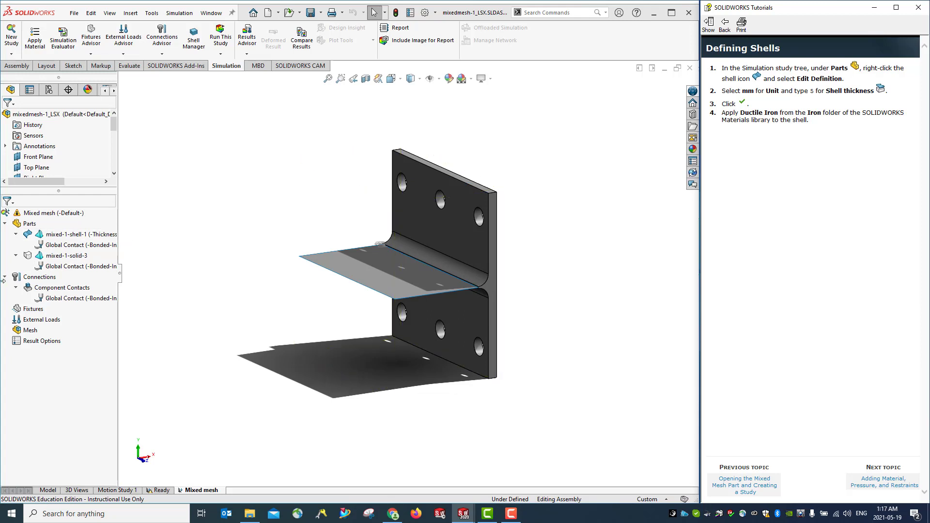
{"action": "right_click", "coordinate": [28, 236]}
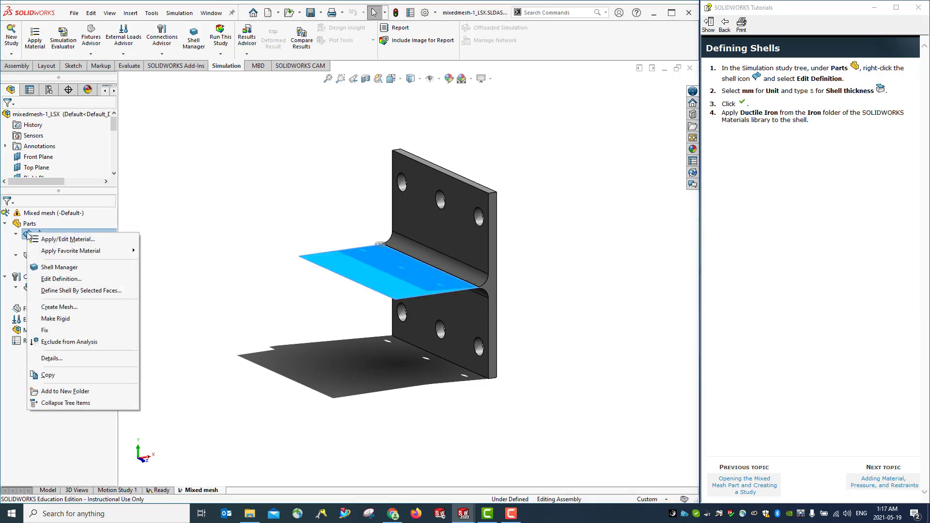
{"action": "left_click", "coordinate": [59, 279]}
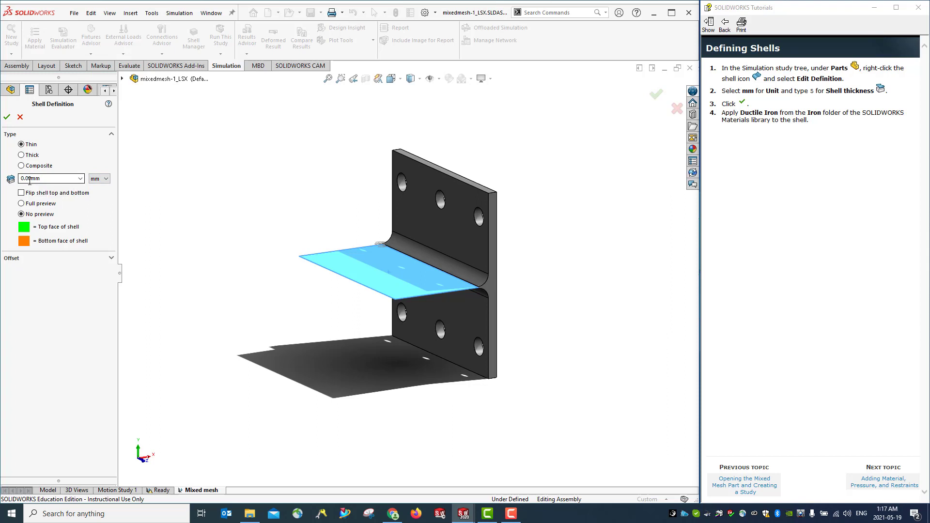
{"action": "double_click", "coordinate": [30, 179]}
{"action": "double_click", "coordinate": [812, 90]}
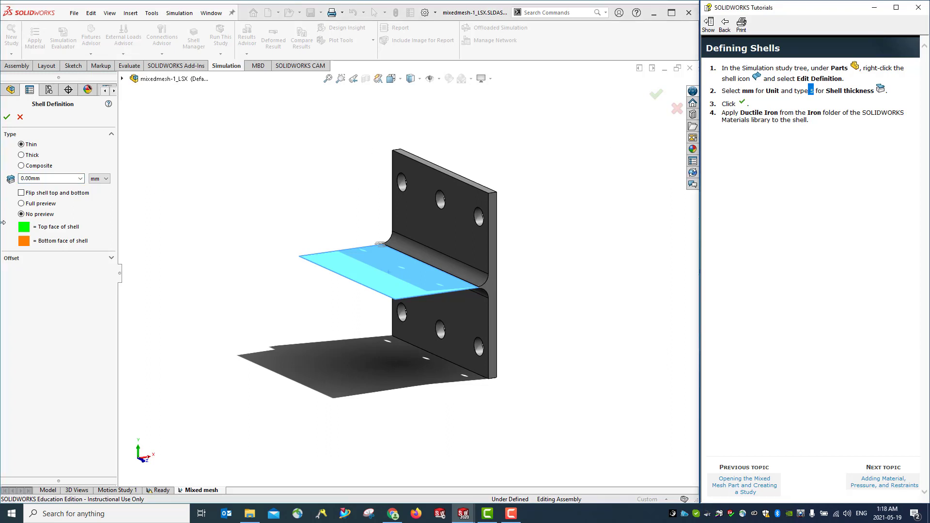
{"action": "double_click", "coordinate": [38, 179]}
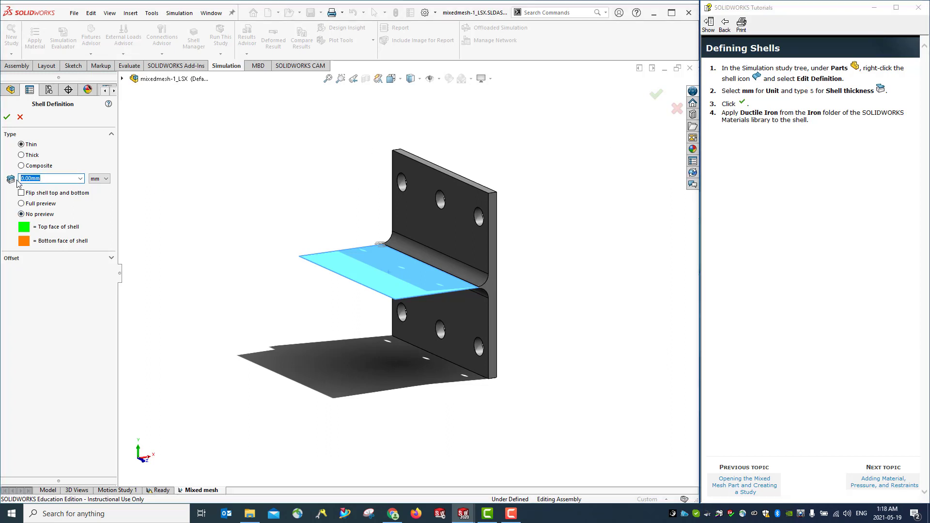
{"action": "type", "text": "5"}
{"action": "key", "text": "Return"}
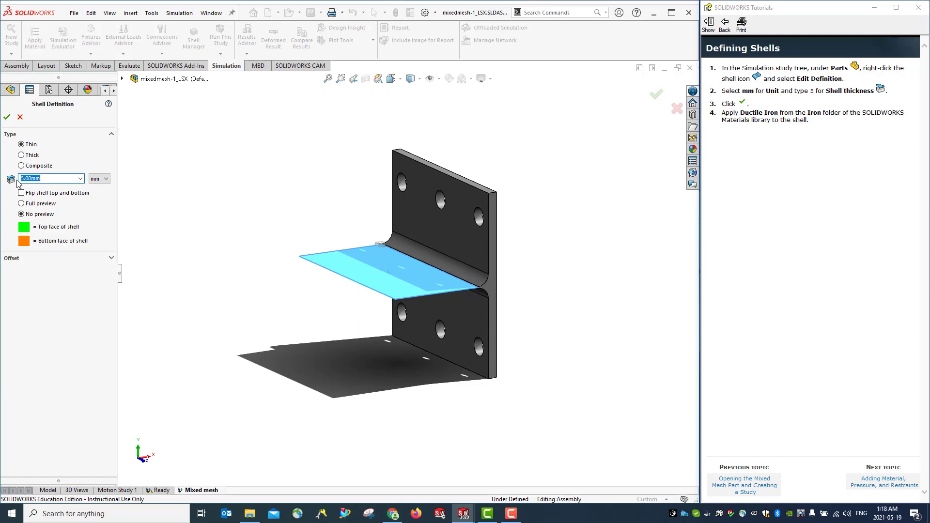
{"action": "left_click", "coordinate": [7, 117]}
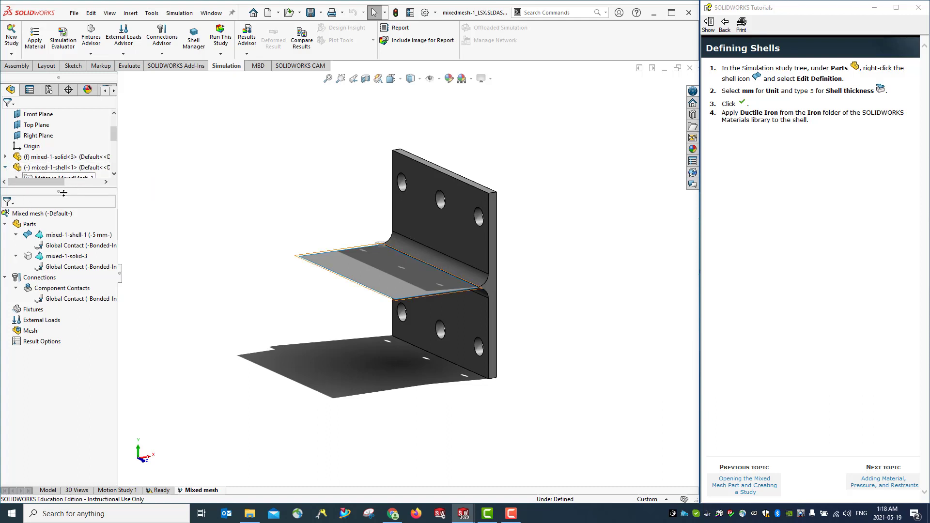
Apply the Ductile Iron material from the Iron category to the mixed-1-shell component
{"action": "left_click_drag", "start_coordinate": [64, 193], "coordinate": [57, 248]}
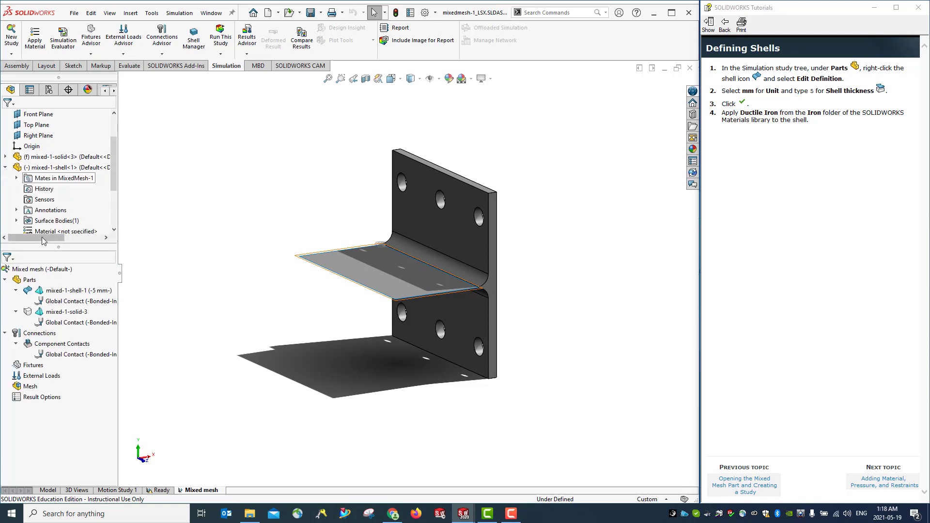
{"action": "left_click", "coordinate": [47, 168]}
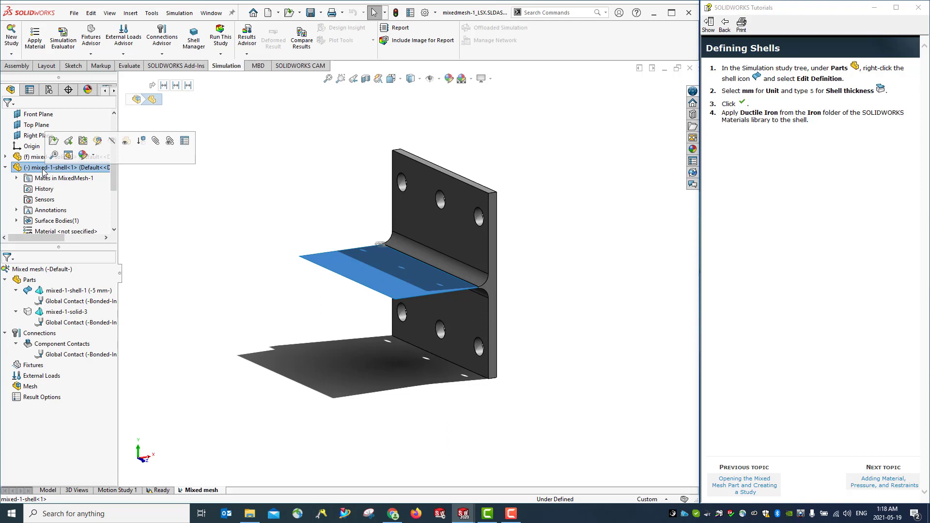
{"action": "right_click", "coordinate": [44, 171]}
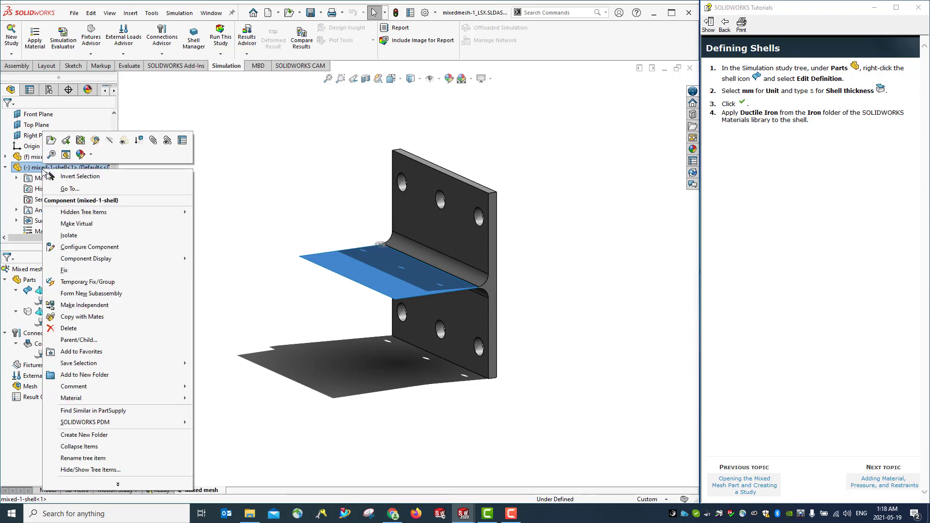
{"action": "mouse_move", "coordinate": [89, 399]}
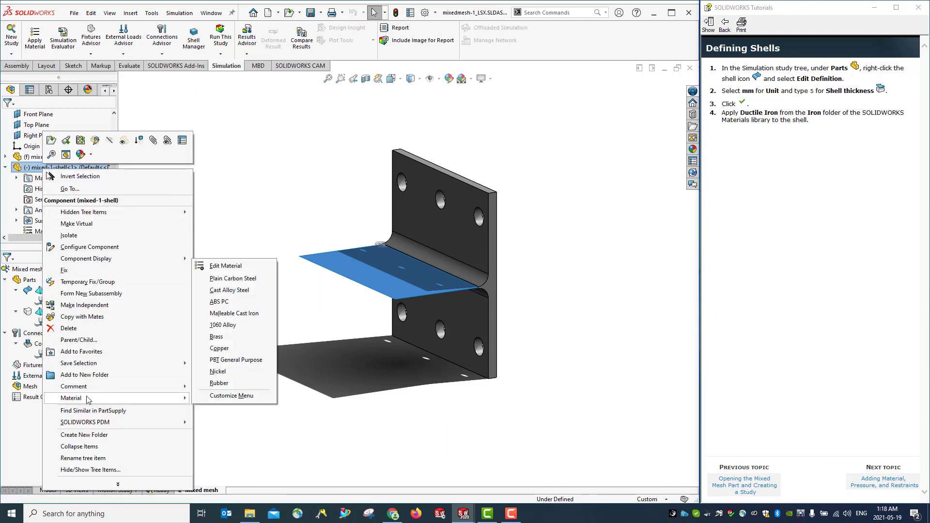
{"action": "left_click", "coordinate": [238, 269]}
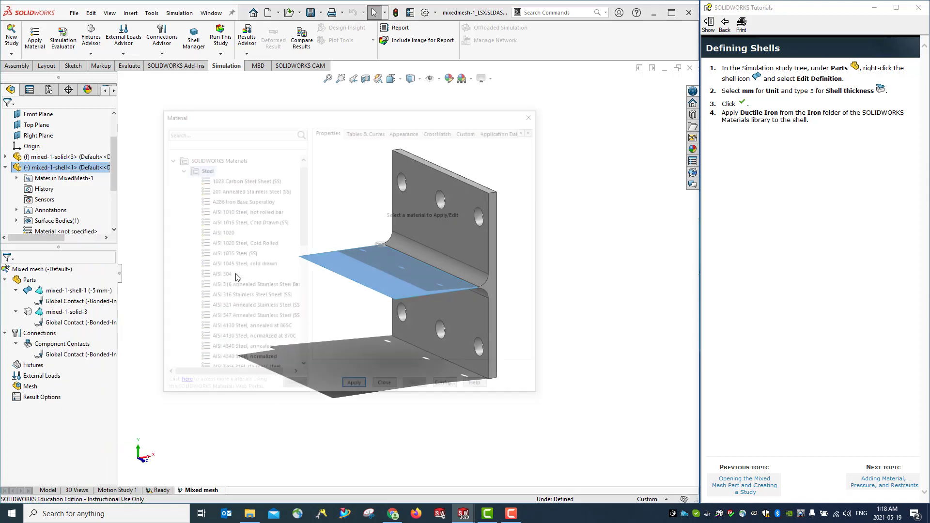
{"action": "left_click", "coordinate": [188, 133]}
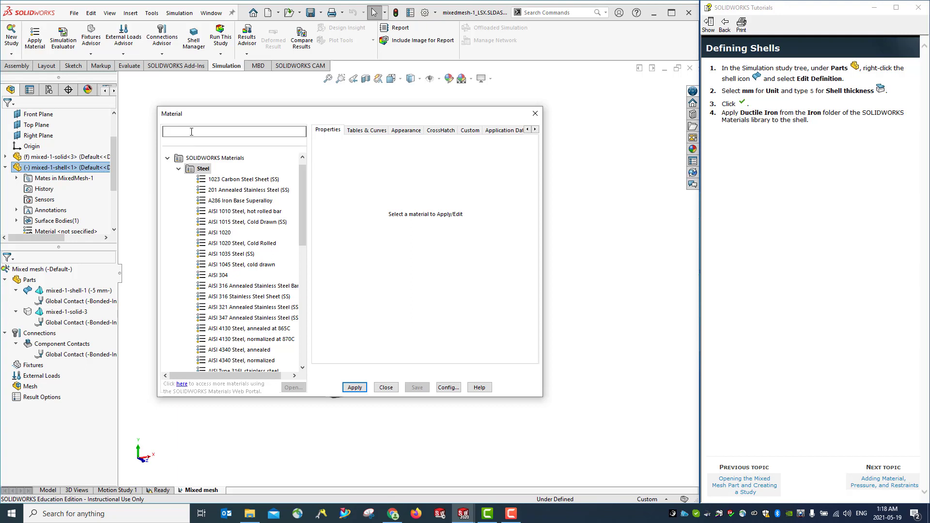
{"action": "type", "text": "duc"}
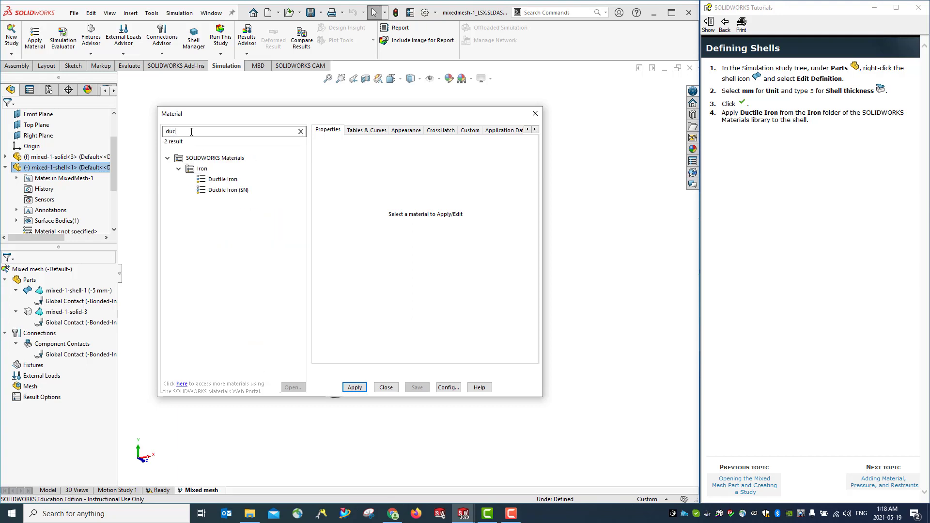
{"action": "type", "text": "til"}
{"action": "left_click", "coordinate": [230, 183]}
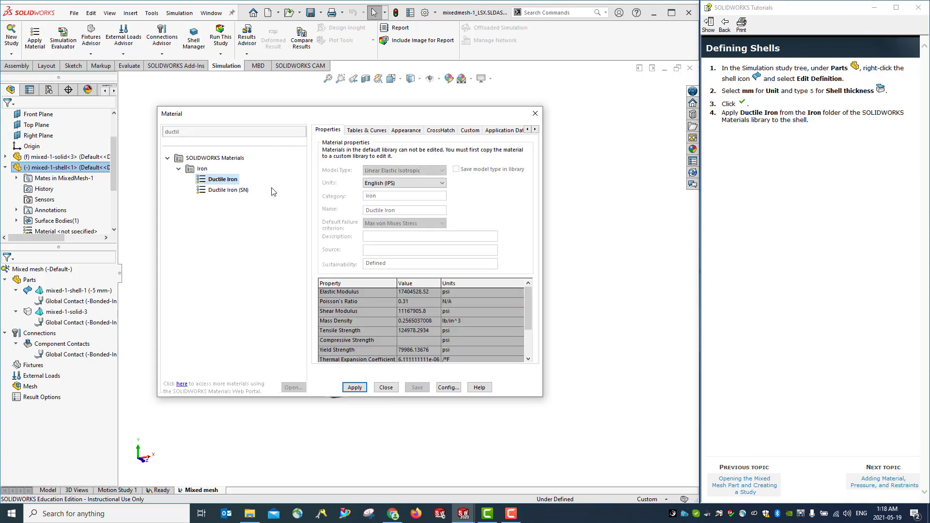
{"action": "left_click", "coordinate": [355, 387]}
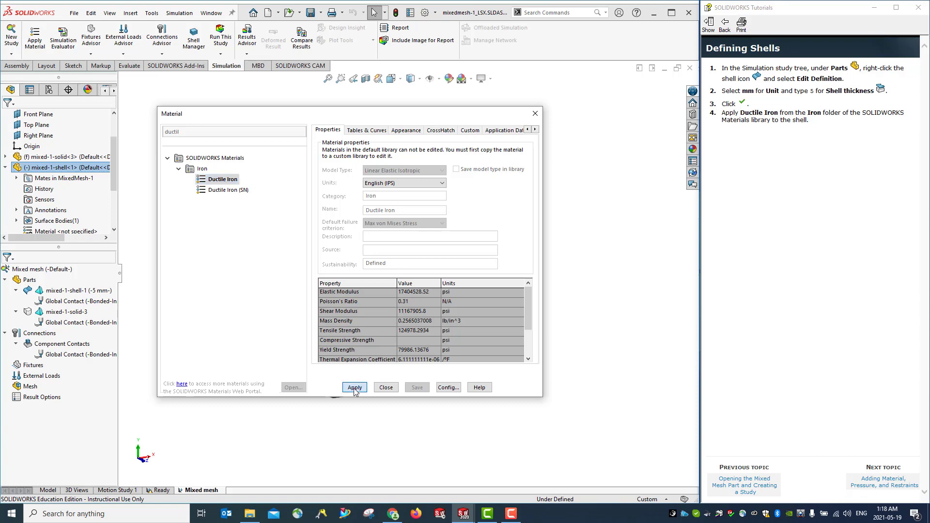
{"action": "left_click", "coordinate": [386, 388]}
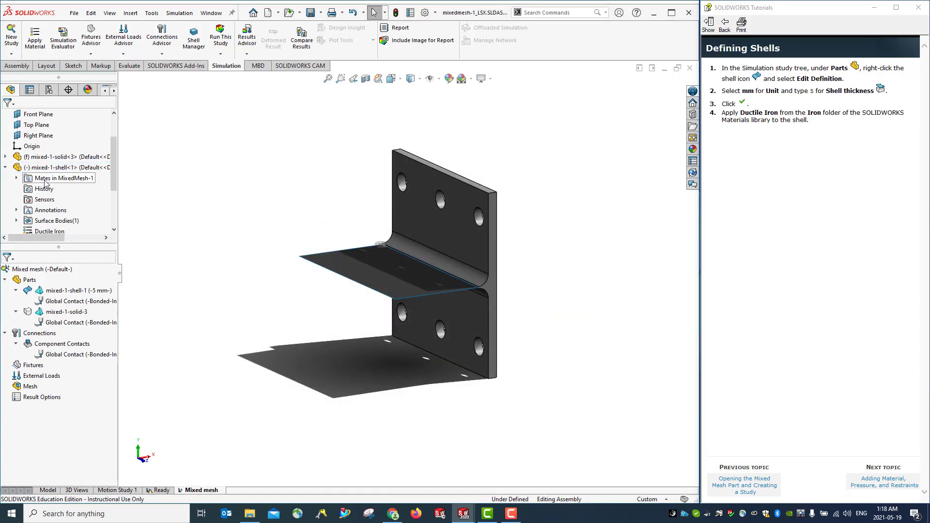
Open the mixed-1-shell part on its own to check its assigned material, and return to the mixedmesh-1_LSX assembly
{"action": "scroll", "coordinate": [62, 231], "scroll_direction": "down", "scroll_amount": 1}
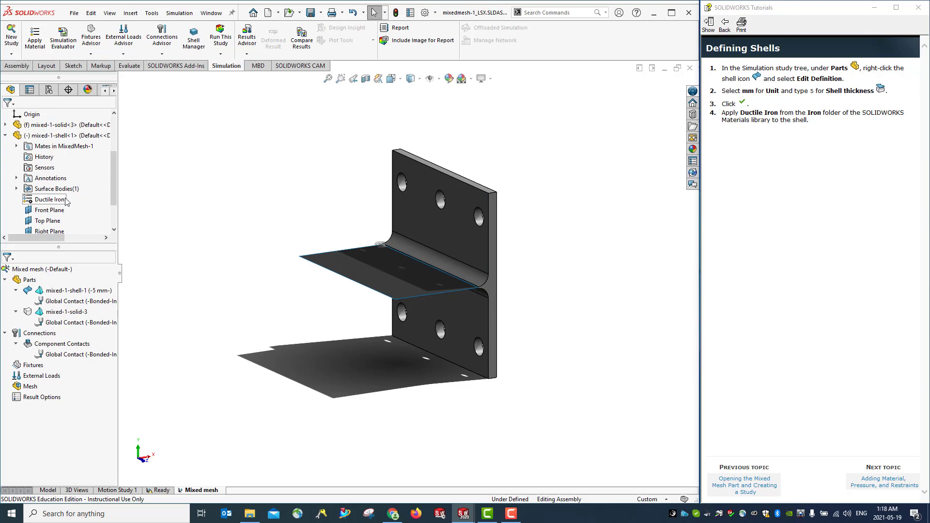
{"action": "scroll", "coordinate": [64, 202], "scroll_direction": "up", "scroll_amount": 1}
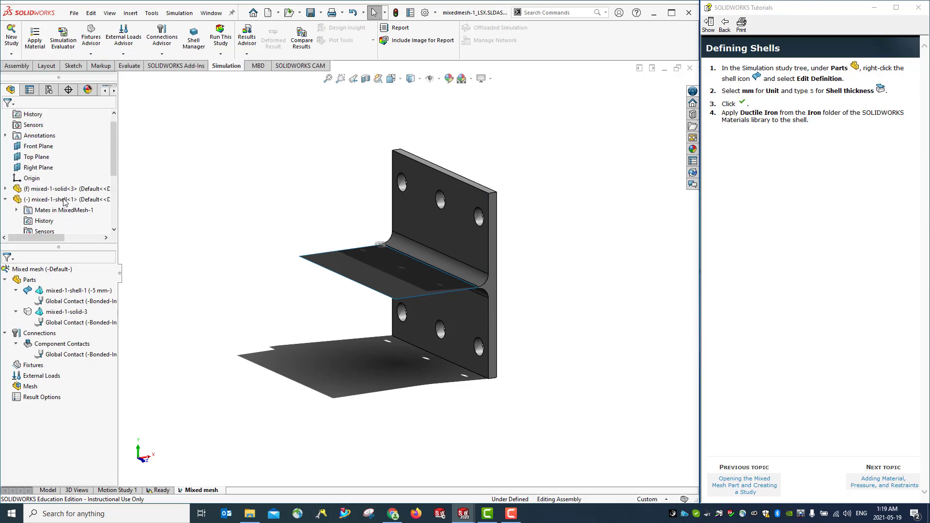
{"action": "right_click", "coordinate": [64, 168]}
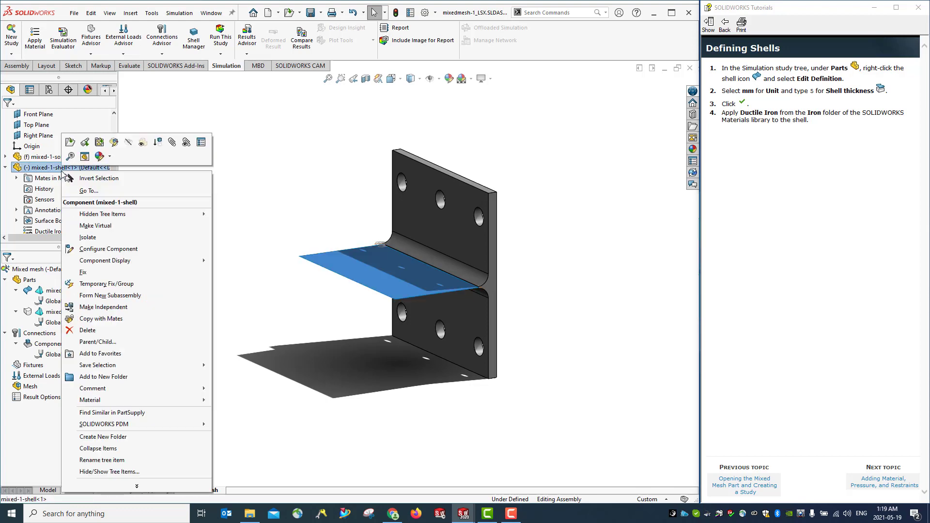
{"action": "left_click", "coordinate": [70, 143]}
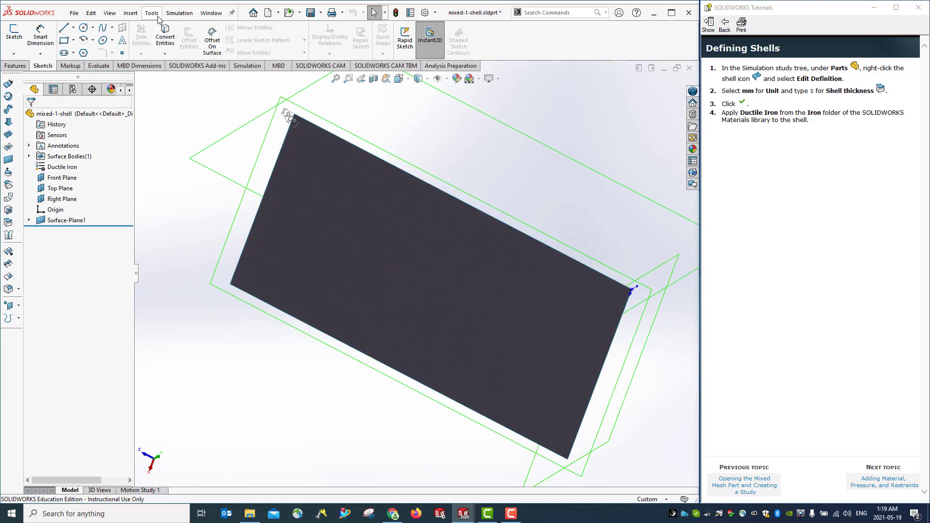
{"action": "left_click", "coordinate": [211, 13]}
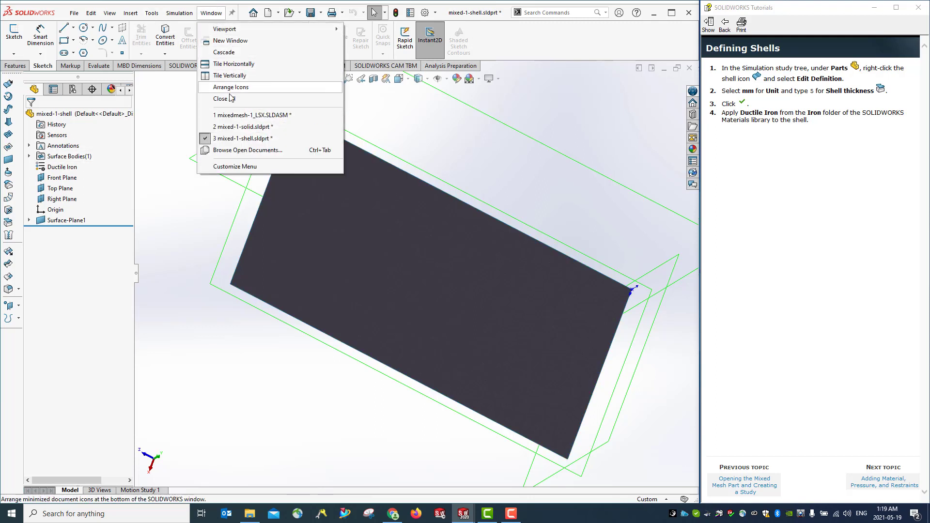
{"action": "left_click", "coordinate": [232, 116]}
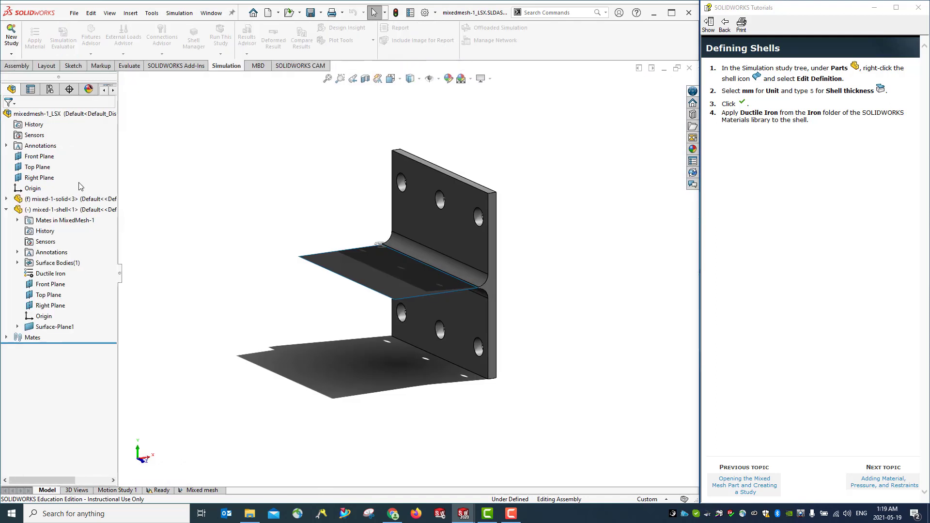
Advance the tutorial to Adding Material, Pressure, and Restraints and apply Ductile Iron to the mixed-1-solid component
{"action": "left_click", "coordinate": [896, 485]}
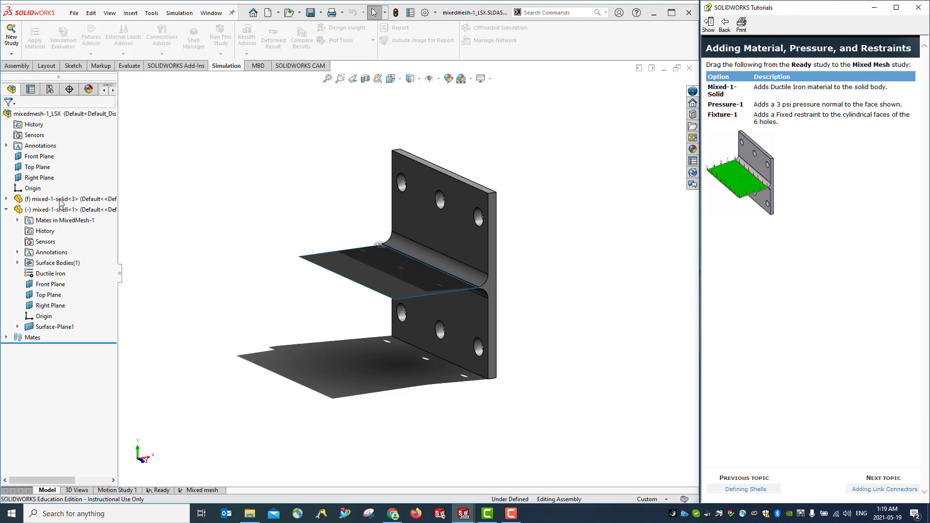
{"action": "left_click", "coordinate": [5, 199]}
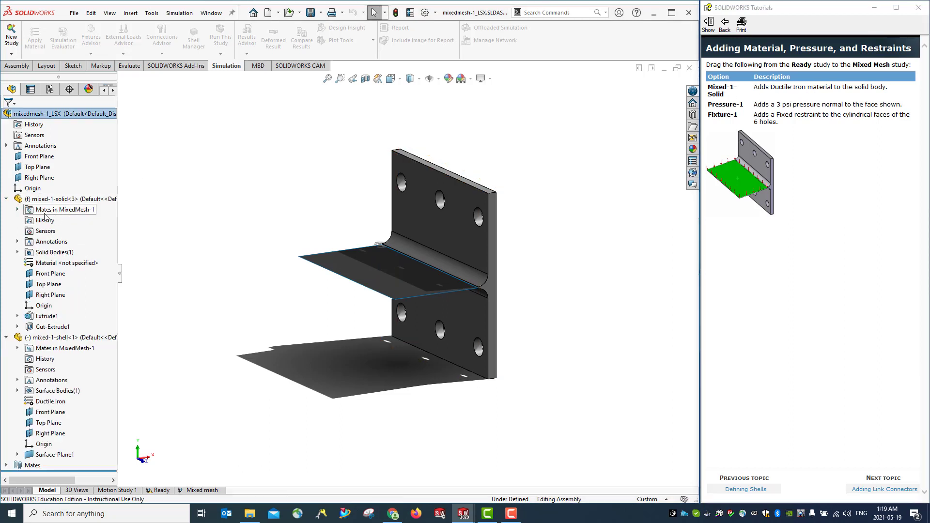
{"action": "right_click", "coordinate": [49, 268]}
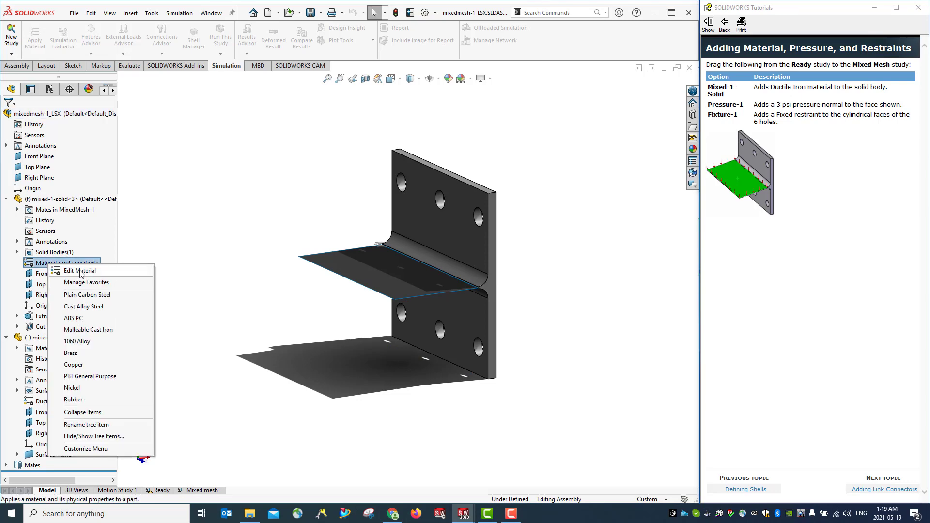
{"action": "left_click", "coordinate": [81, 271]}
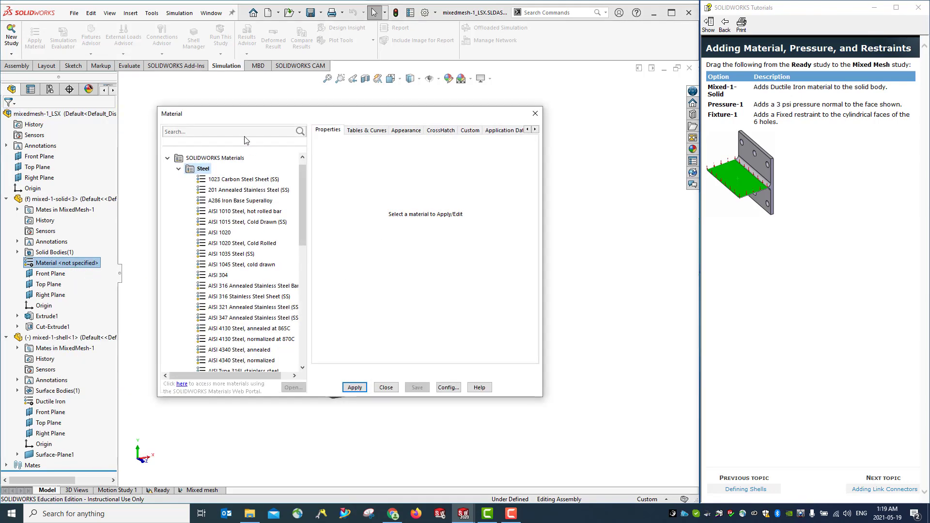
{"action": "left_click", "coordinate": [242, 131]}
{"action": "type", "text": "duc"}
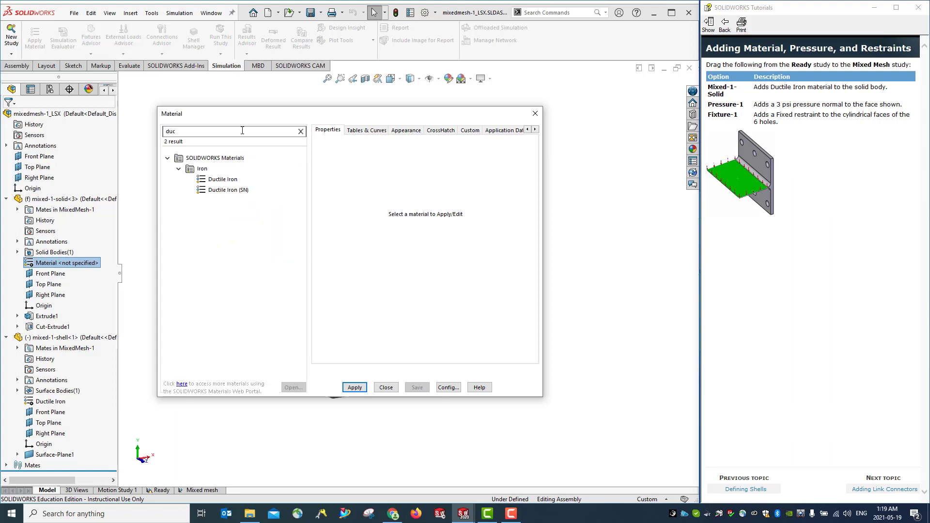
{"action": "left_click", "coordinate": [229, 180]}
{"action": "left_click", "coordinate": [355, 389]}
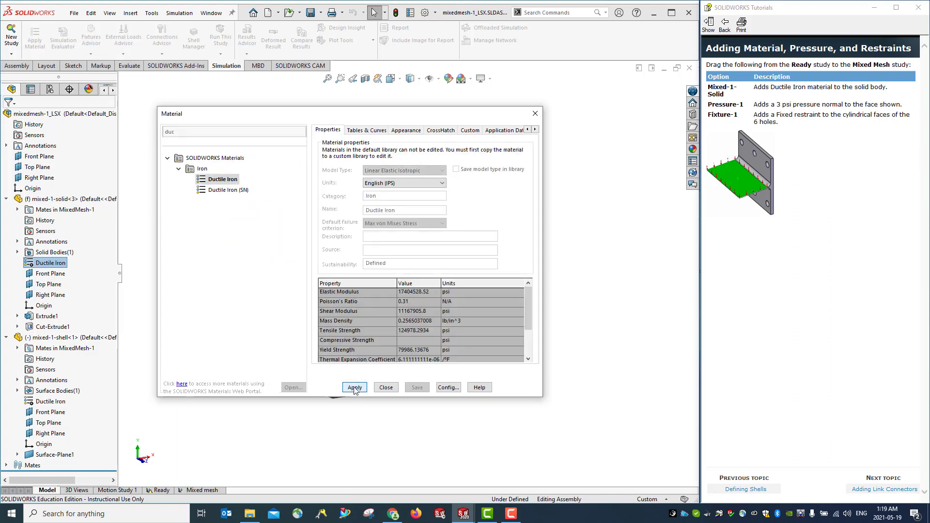
{"action": "left_click", "coordinate": [386, 388]}
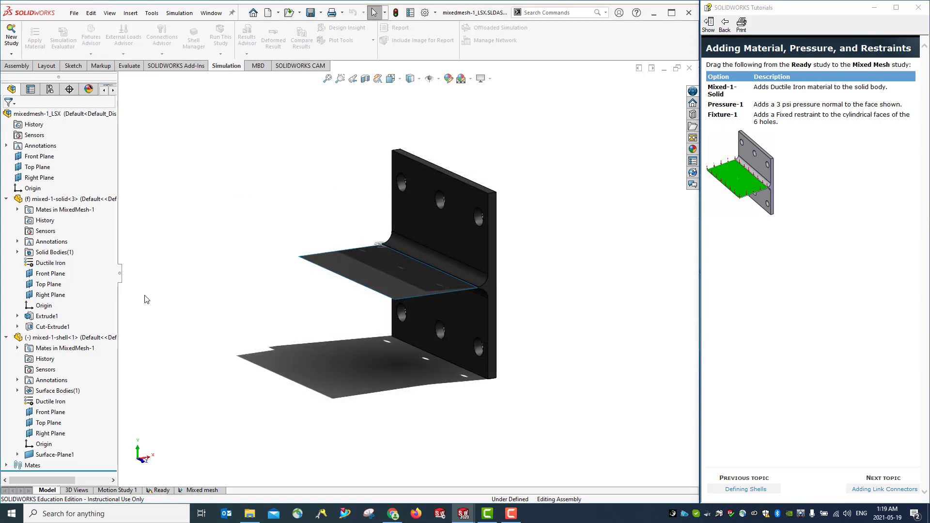
Check the material in the separate mixed-1-solid part, return to the mixedmesh-1_LSX assembly, and collapse both components in the tree
{"action": "right_click", "coordinate": [48, 199]}
{"action": "key", "text": "Escape"}
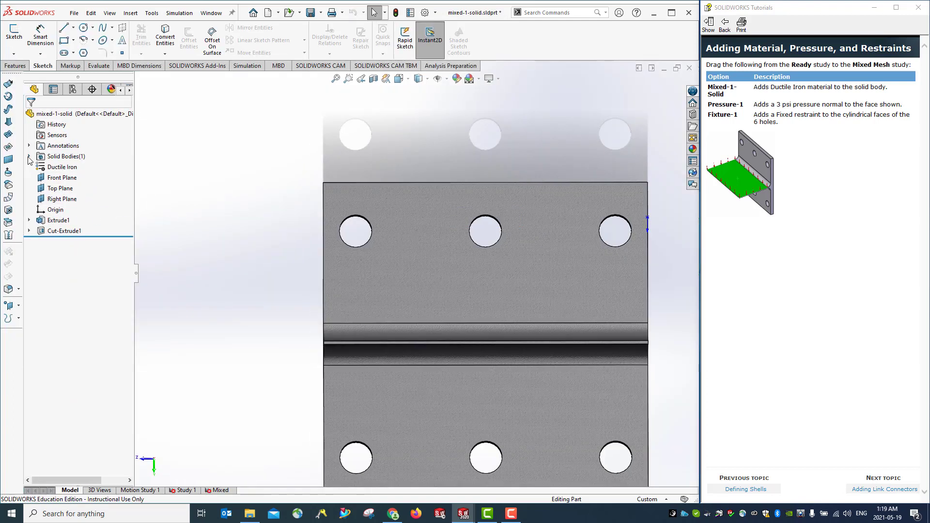
{"action": "left_click", "coordinate": [51, 168]}
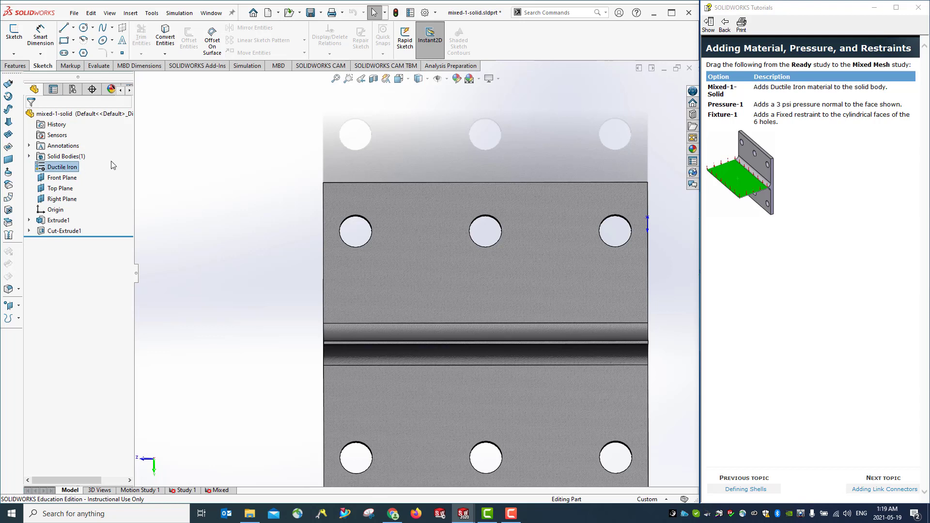
{"action": "left_click", "coordinate": [211, 14]}
{"action": "left_click", "coordinate": [238, 116]}
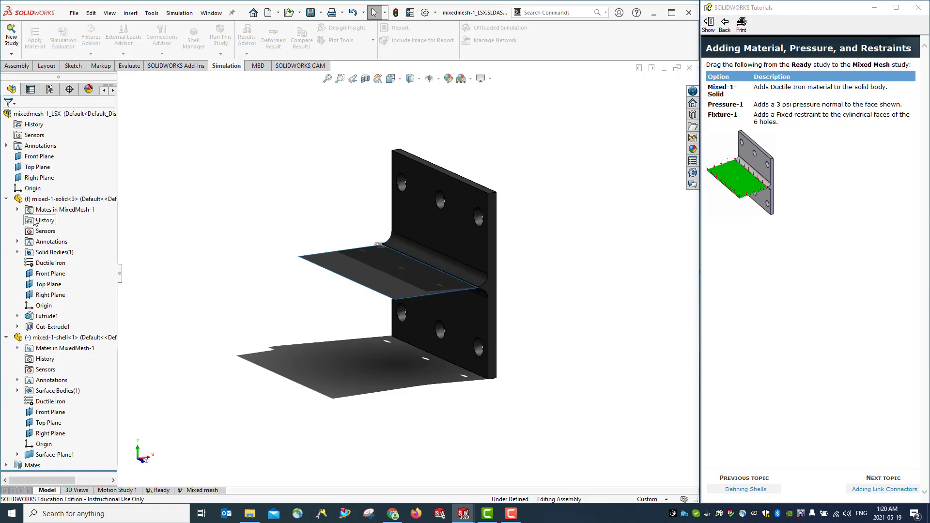
{"action": "left_click", "coordinate": [6, 198]}
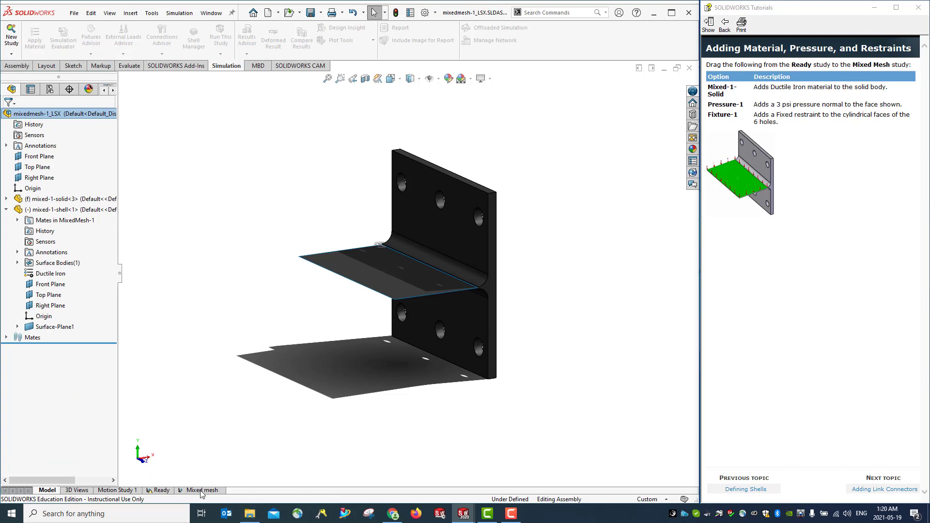
{"action": "left_click", "coordinate": [6, 209]}
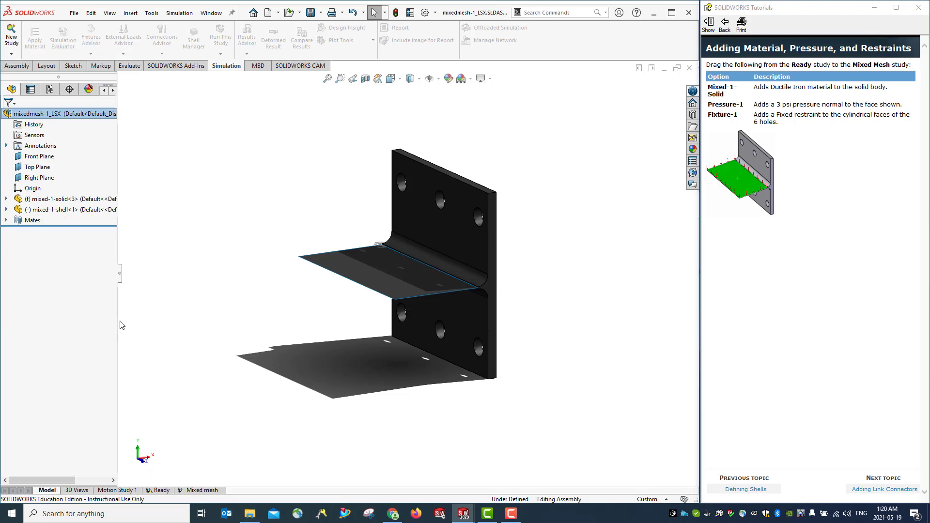
In the Mixed mesh study, apply a 3 psi pressure normal to the top face of the mixed-1-shell plate
{"action": "left_click", "coordinate": [203, 491]}
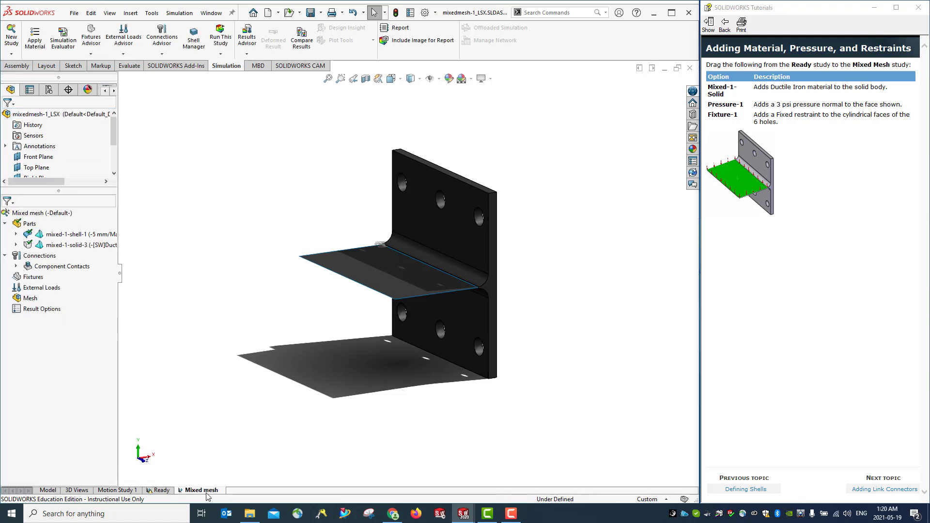
{"action": "left_click", "coordinate": [31, 290]}
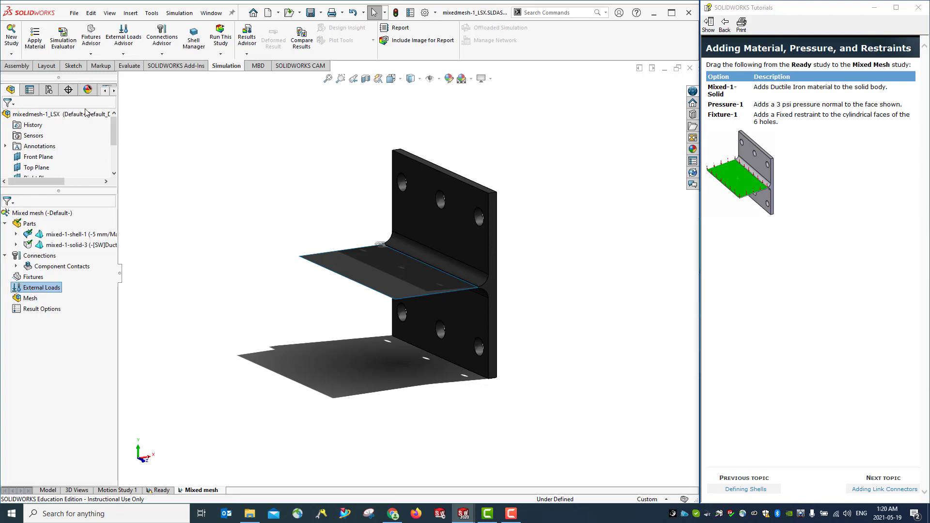
{"action": "right_click", "coordinate": [53, 289]}
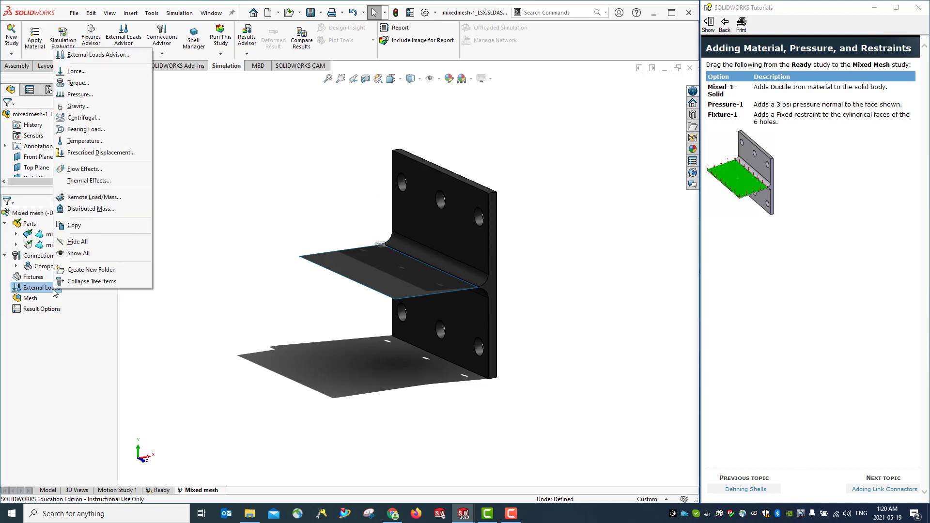
{"action": "left_click", "coordinate": [80, 95]}
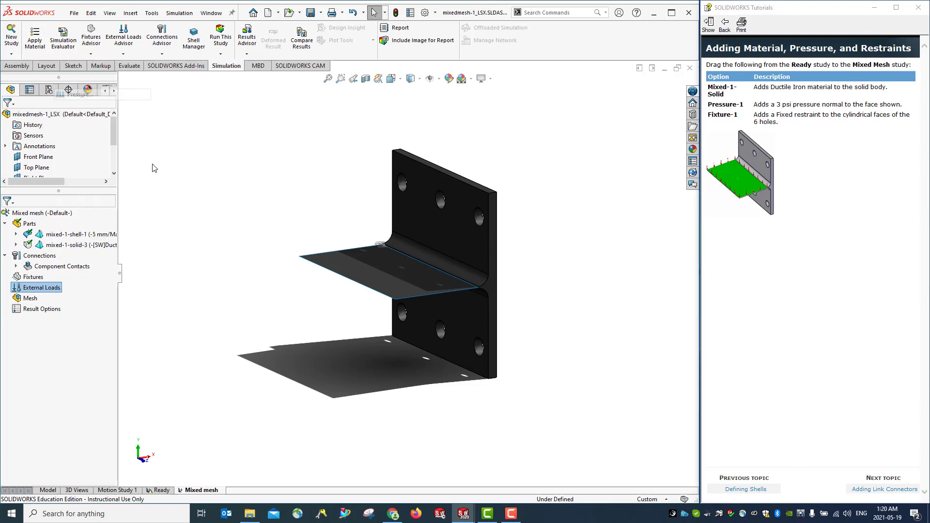
{"action": "left_click", "coordinate": [363, 270]}
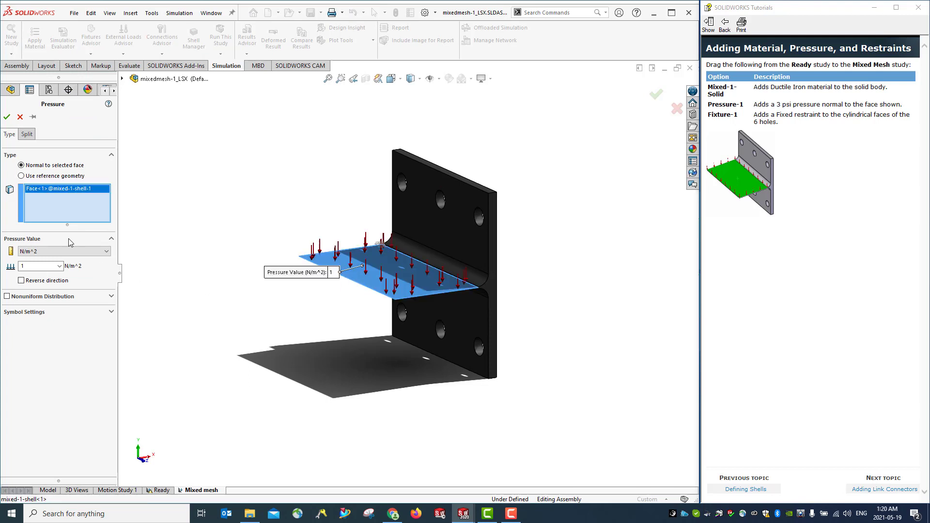
{"action": "left_click", "coordinate": [47, 251]}
{"action": "left_click", "coordinate": [40, 272]}
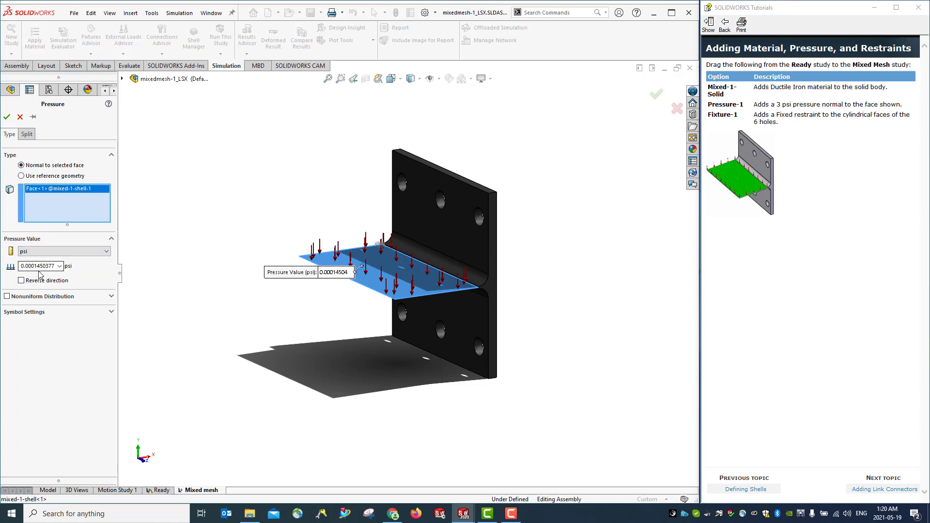
{"action": "double_click", "coordinate": [42, 267]}
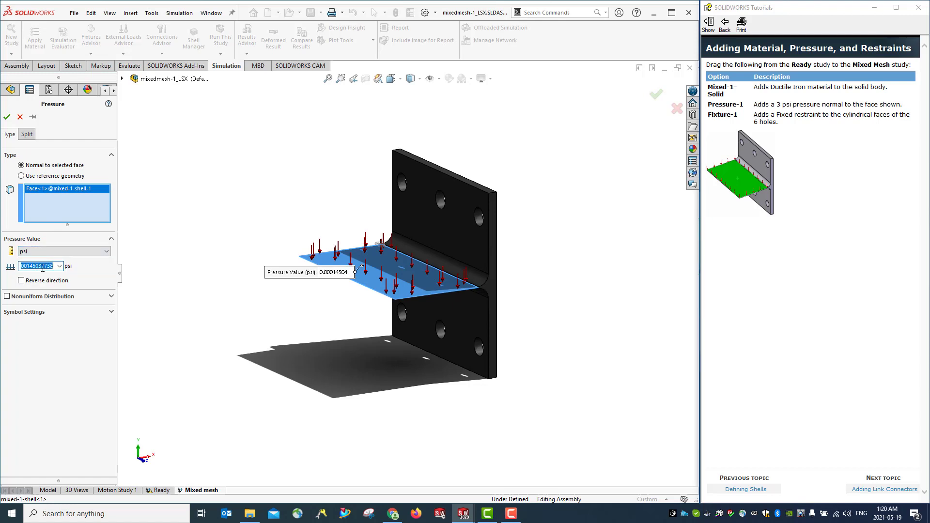
{"action": "type", "text": "3"}
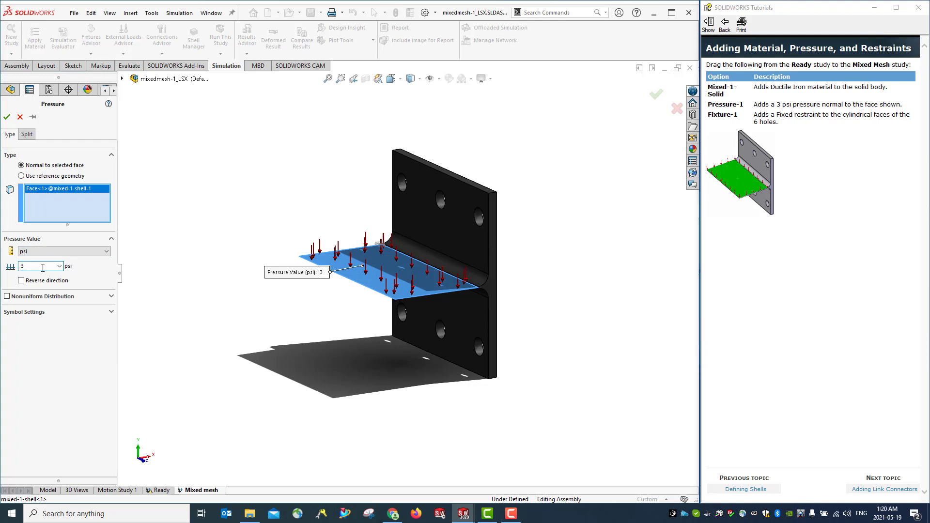
{"action": "left_click", "coordinate": [7, 118]}
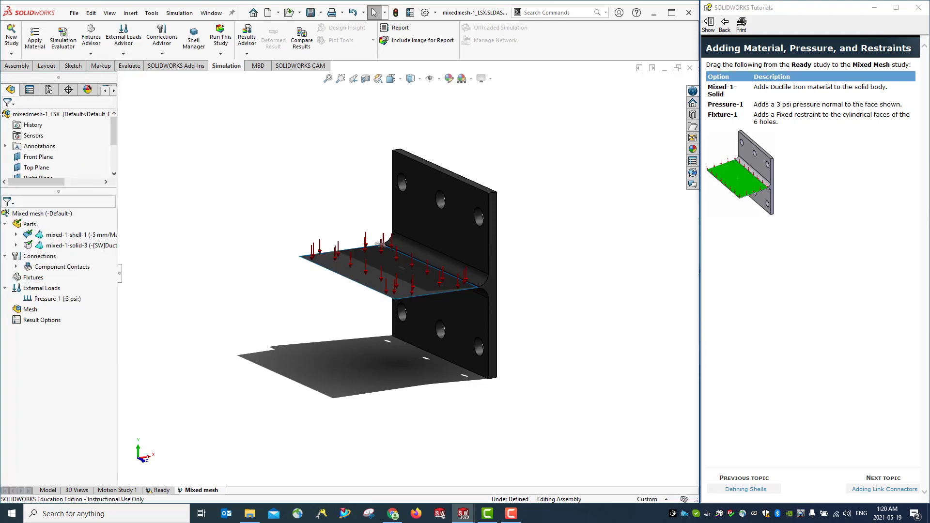
{"action": "left_click", "coordinate": [44, 300]}
{"action": "left_click", "coordinate": [29, 378]}
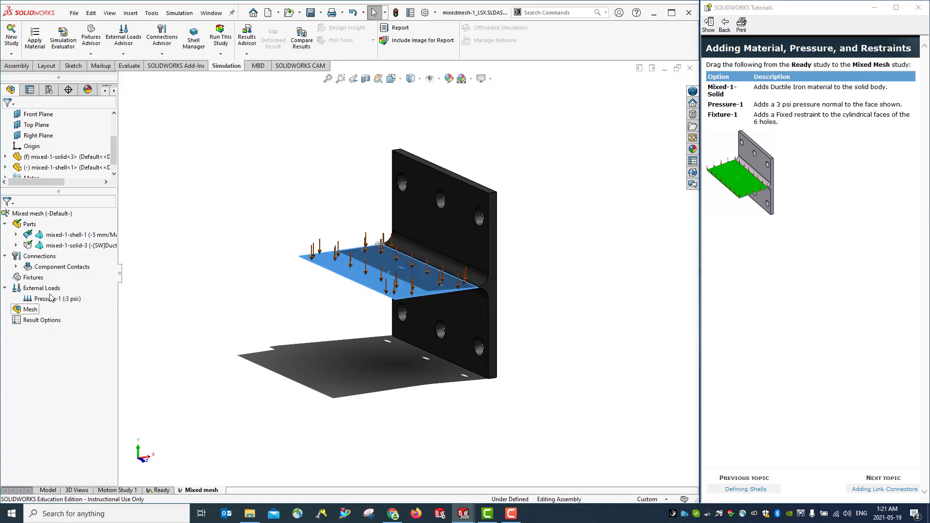
Add a Fixed Geometry fixture to the cylindrical faces of the six holes in the mixed-1-solid plate
{"action": "right_click", "coordinate": [37, 281]}
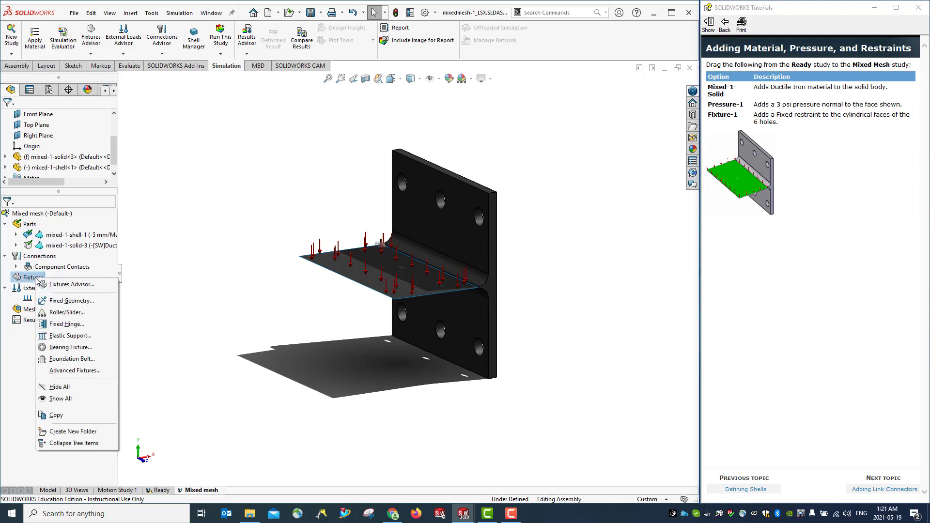
{"action": "left_click", "coordinate": [72, 300]}
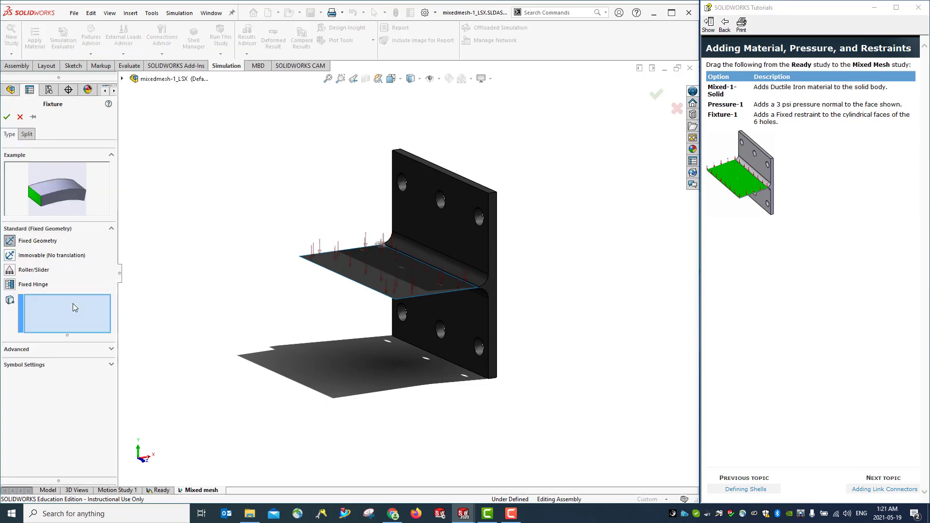
{"action": "left_click", "coordinate": [407, 193]}
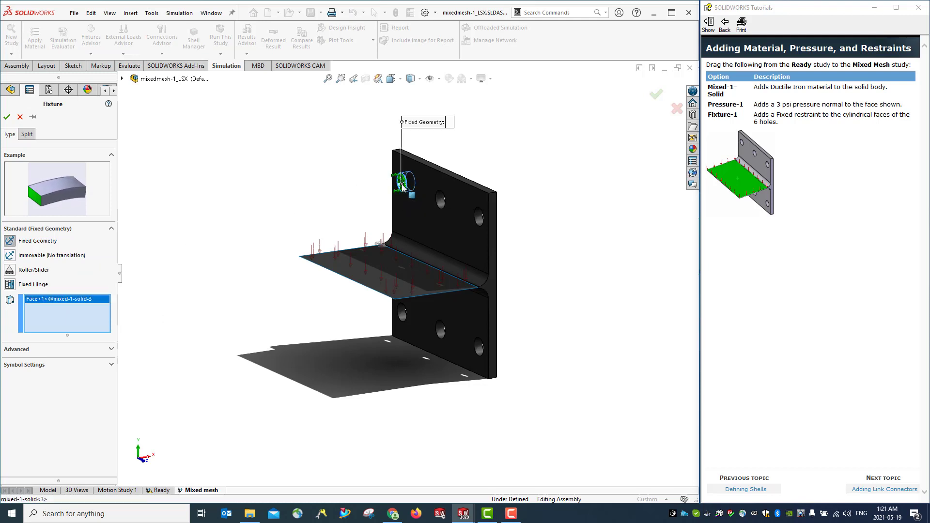
{"action": "left_click", "coordinate": [439, 201]}
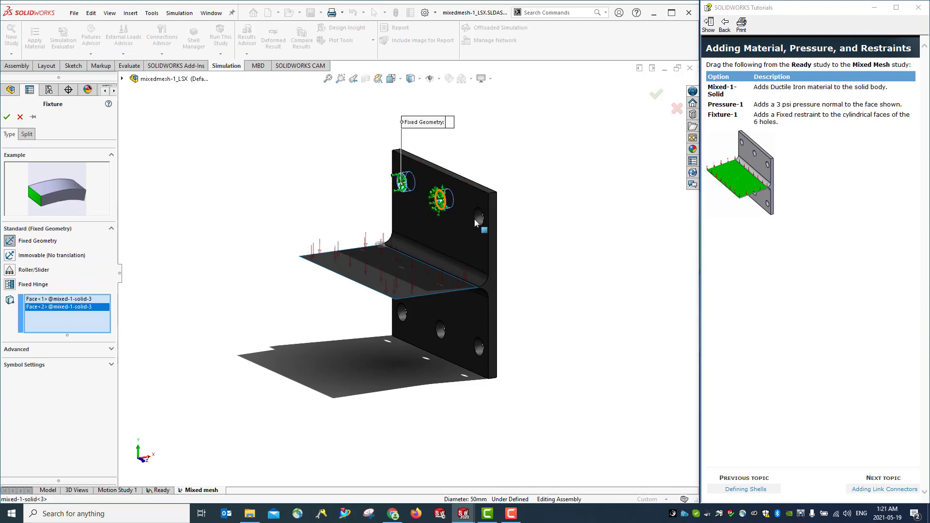
{"action": "left_click", "coordinate": [477, 217]}
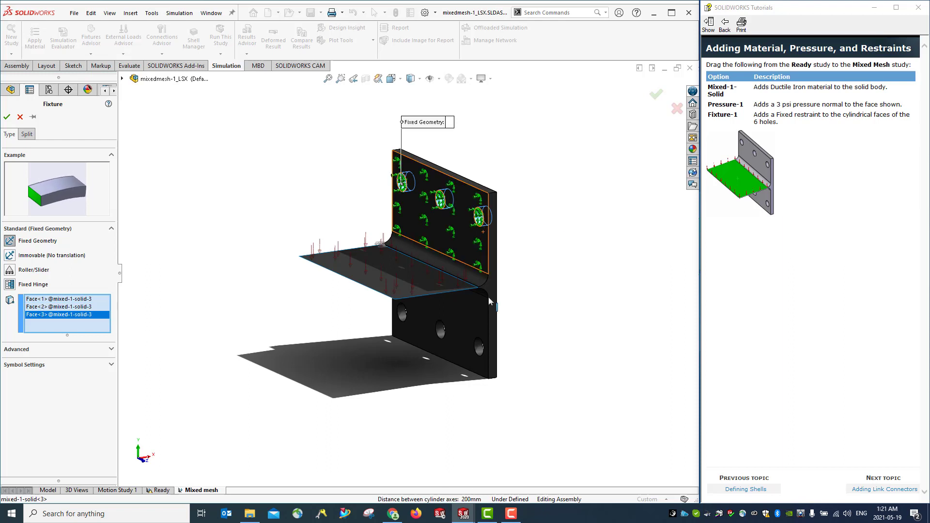
{"action": "left_click", "coordinate": [403, 314]}
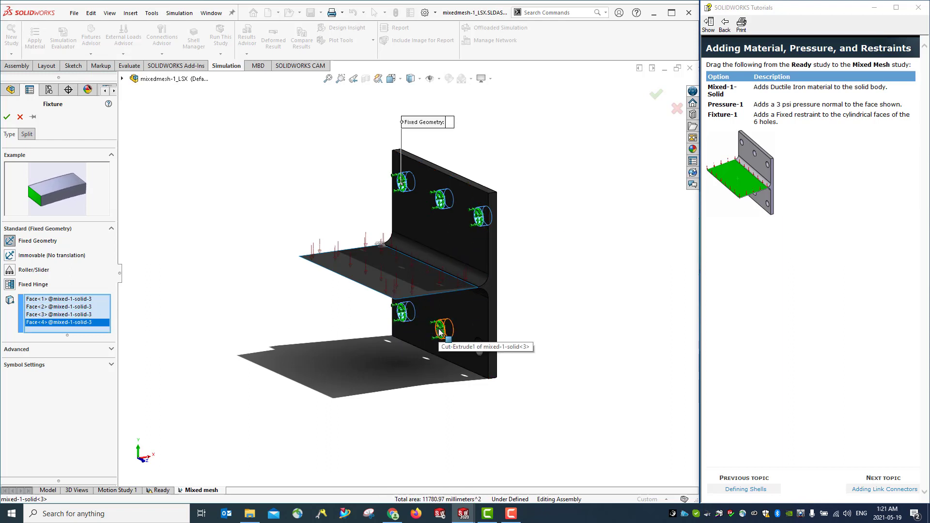
{"action": "left_click", "coordinate": [466, 351]}
{"action": "left_click", "coordinate": [479, 347]}
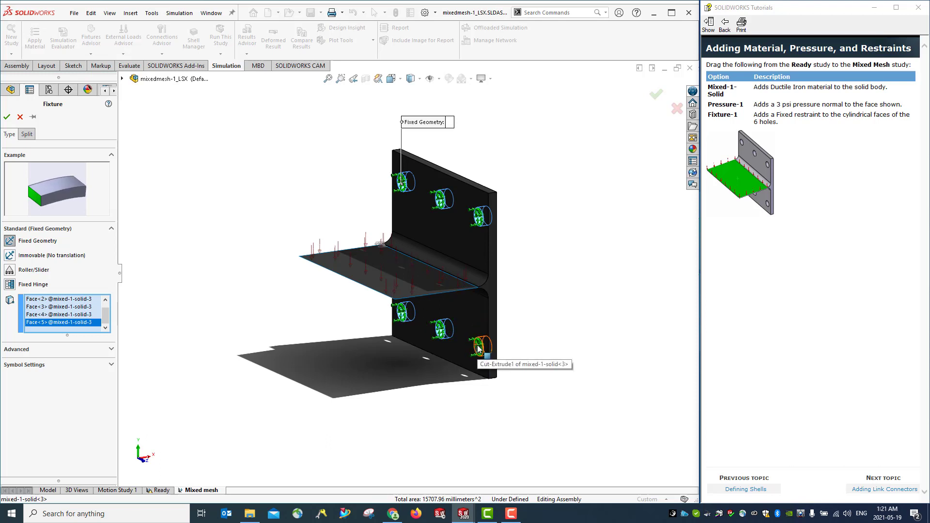
{"action": "left_click", "coordinate": [7, 117]}
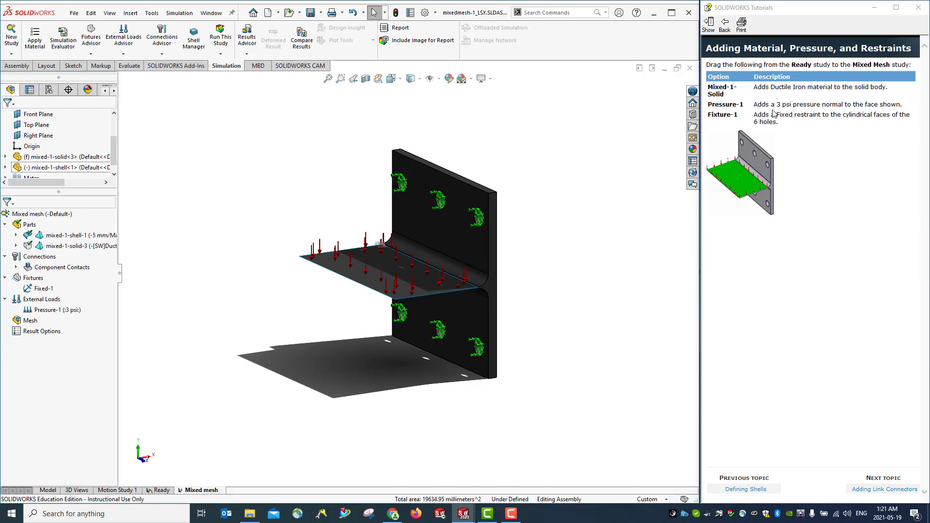
Advance the tutorial to Adding Link Connectors and link the solid plate's upper corner at vertex 1 to the shell's outer corner at vertex 2
{"action": "left_click", "coordinate": [893, 488]}
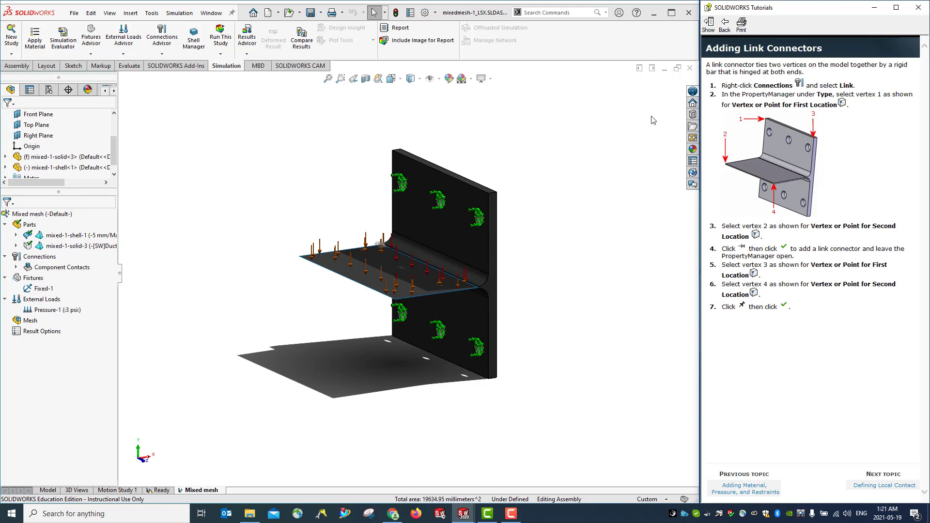
{"action": "right_click", "coordinate": [43, 261]}
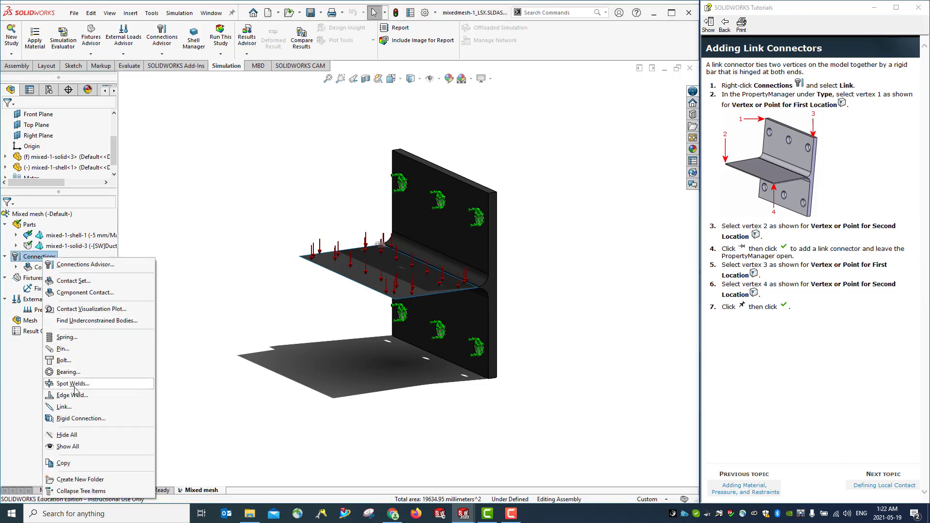
{"action": "left_click", "coordinate": [71, 409]}
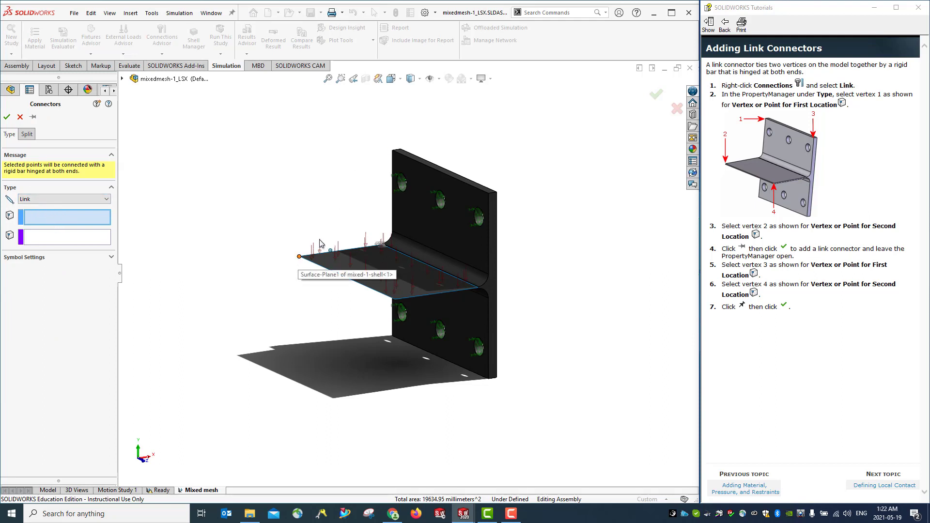
{"action": "left_click", "coordinate": [393, 150]}
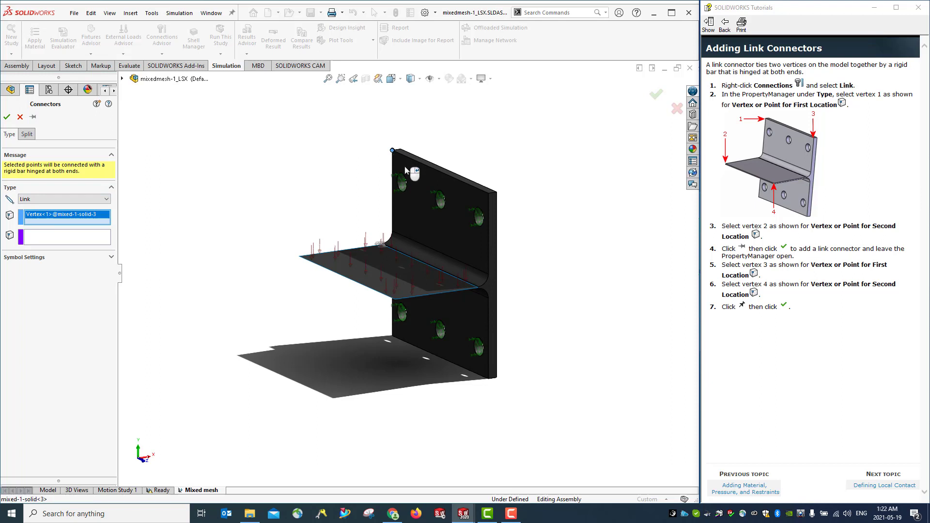
{"action": "left_click", "coordinate": [47, 243]}
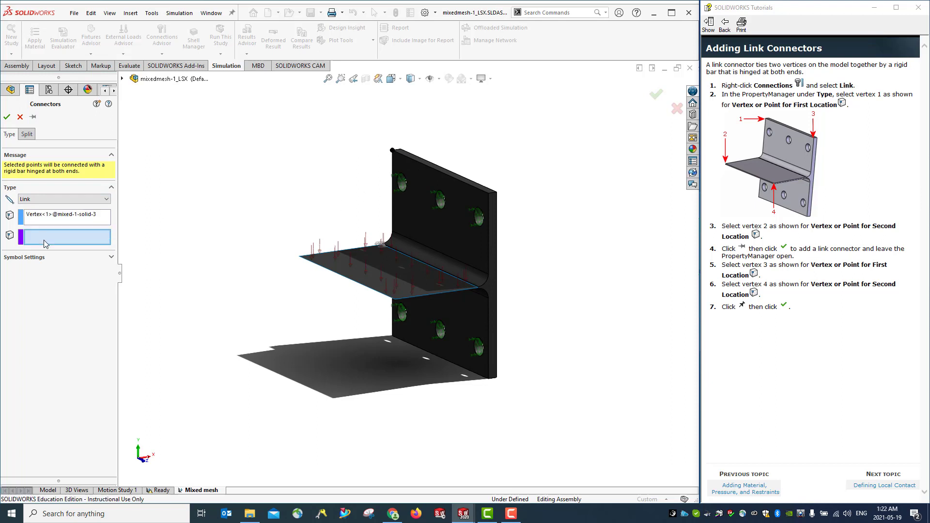
{"action": "left_click", "coordinate": [300, 258]}
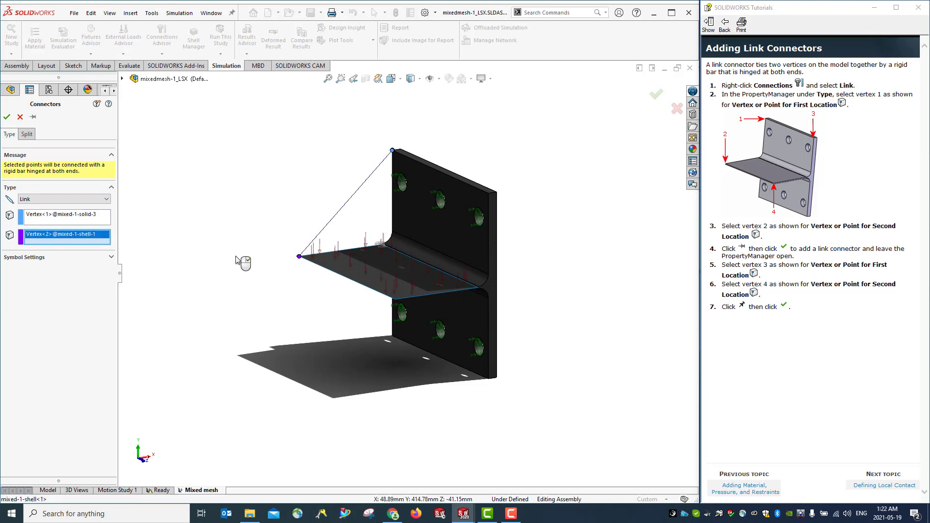
{"action": "left_click", "coordinate": [7, 117]}
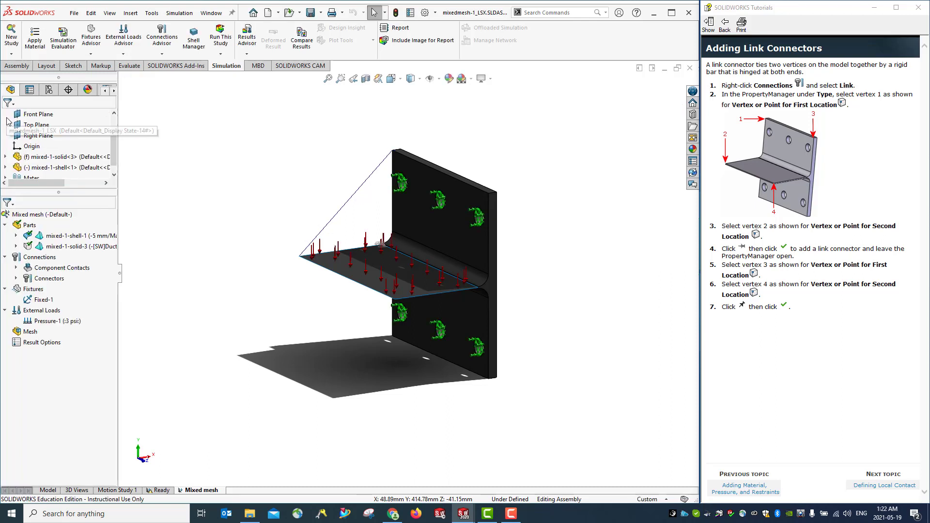
{"action": "left_click", "coordinate": [16, 279]}
{"action": "left_click", "coordinate": [55, 292]}
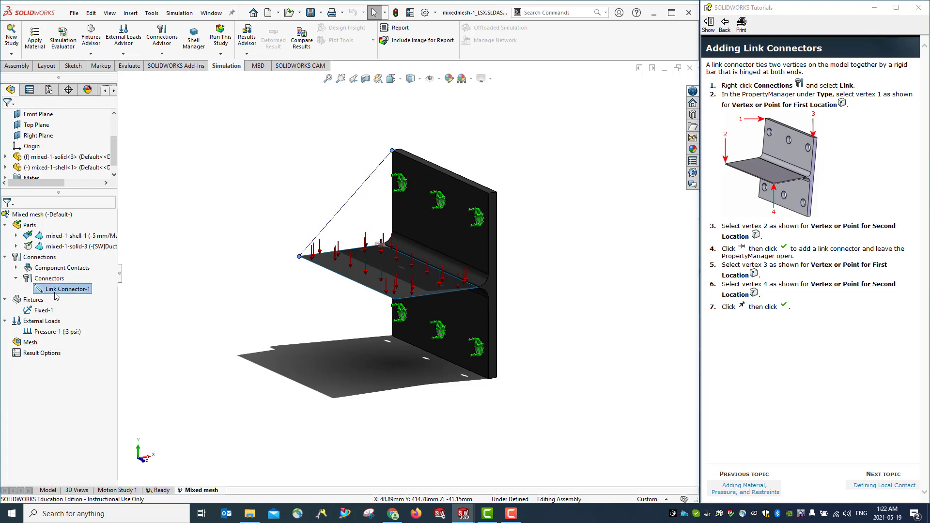
Add a second link connector between the solid plate's upper corner at vertex 3 and the shell's outer corner at vertex 4
{"action": "right_click", "coordinate": [40, 257]}
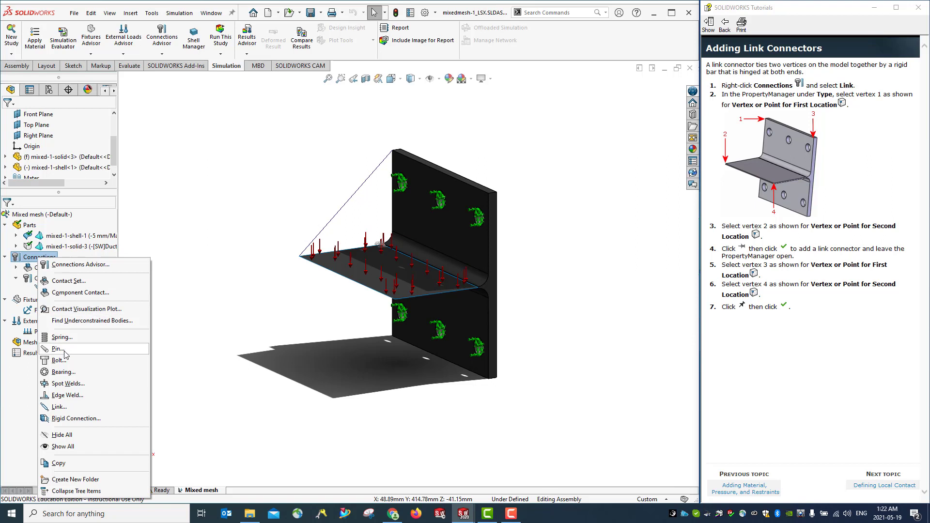
{"action": "left_click", "coordinate": [58, 407]}
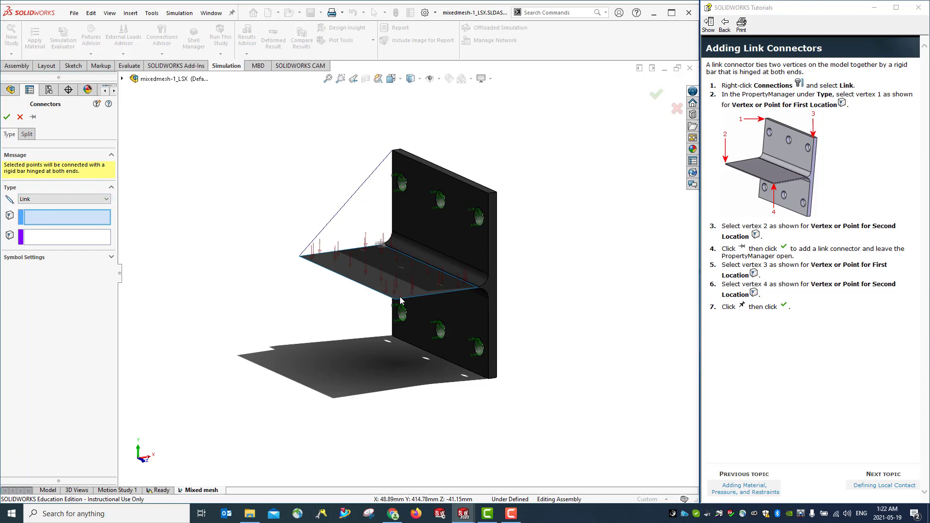
{"action": "left_click", "coordinate": [489, 194]}
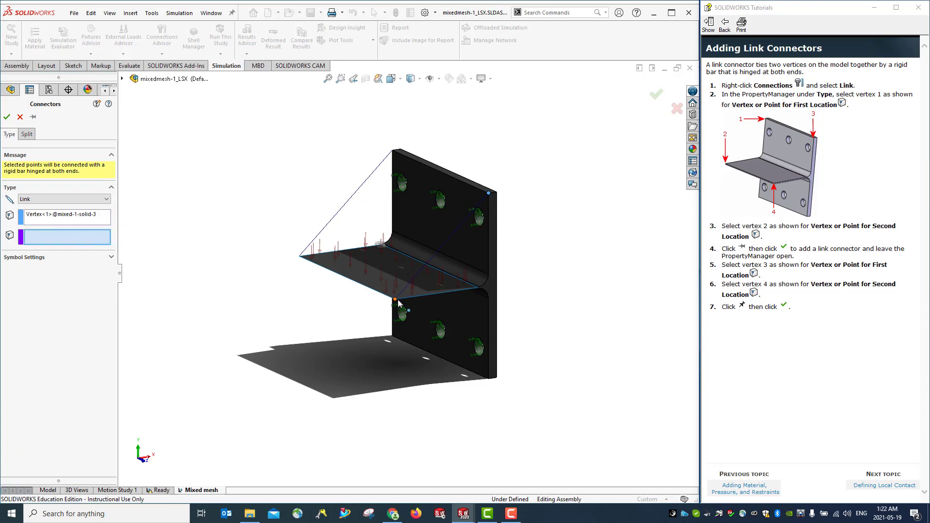
{"action": "left_click", "coordinate": [396, 300]}
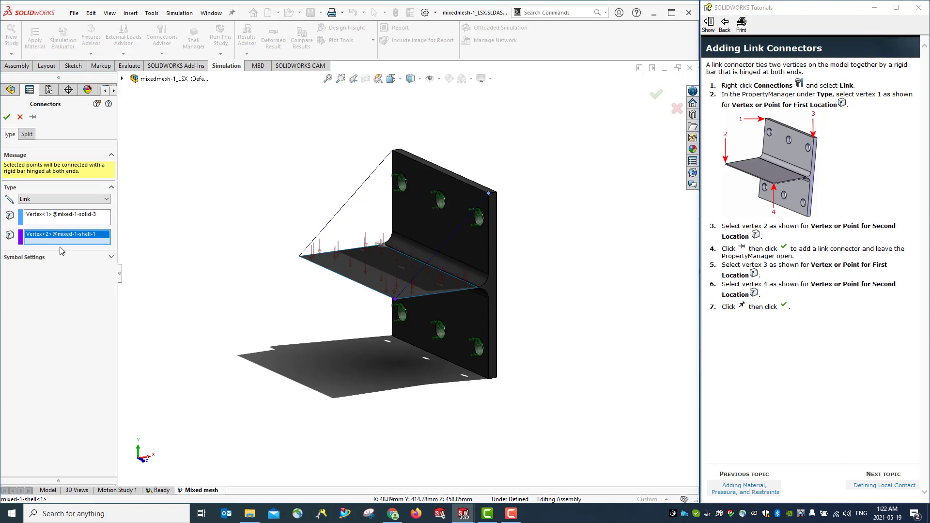
{"action": "left_click", "coordinate": [6, 117]}
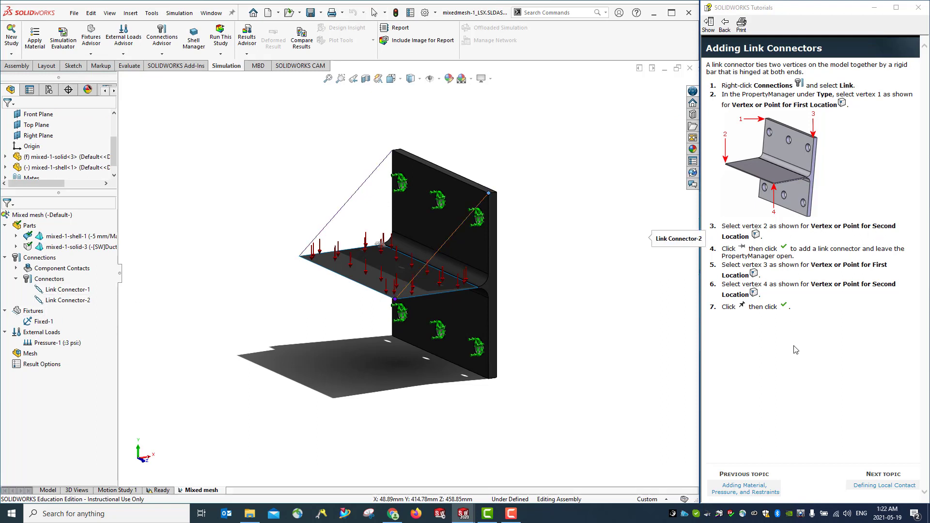
Follow the tutorial's Defining Local Contact page to check the global contact type, and advance to Meshing the Assembly and Running the Study
{"action": "left_click", "coordinate": [885, 486]}
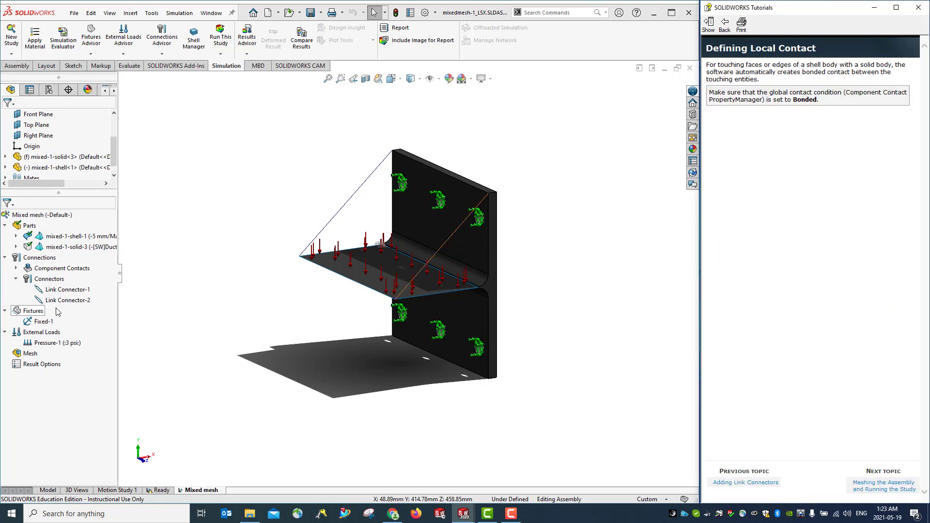
{"action": "left_click", "coordinate": [16, 268]}
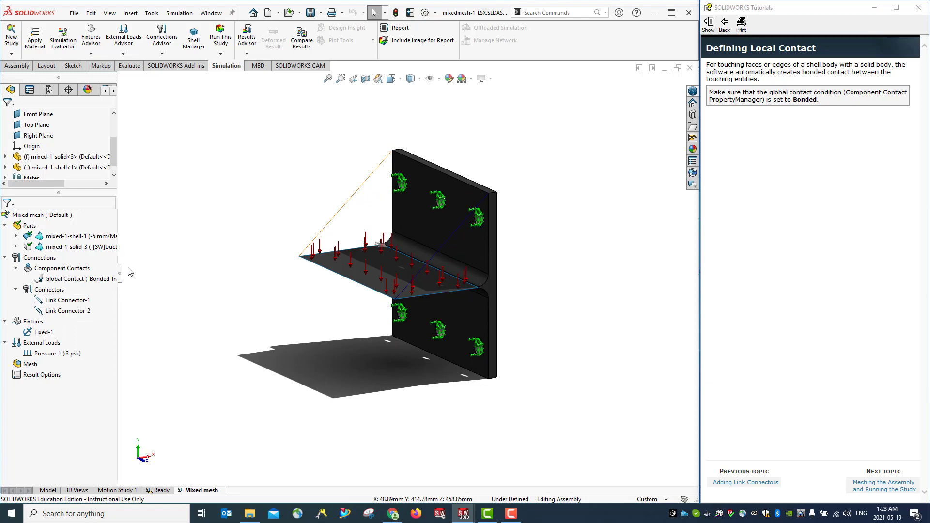
{"action": "left_click_drag", "start_coordinate": [119, 271], "coordinate": [216, 272]}
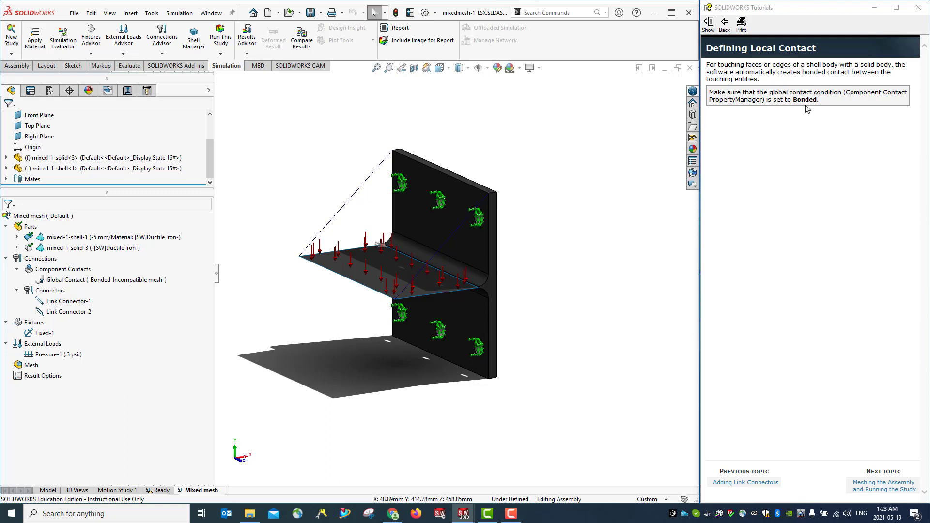
{"action": "left_click", "coordinate": [882, 490]}
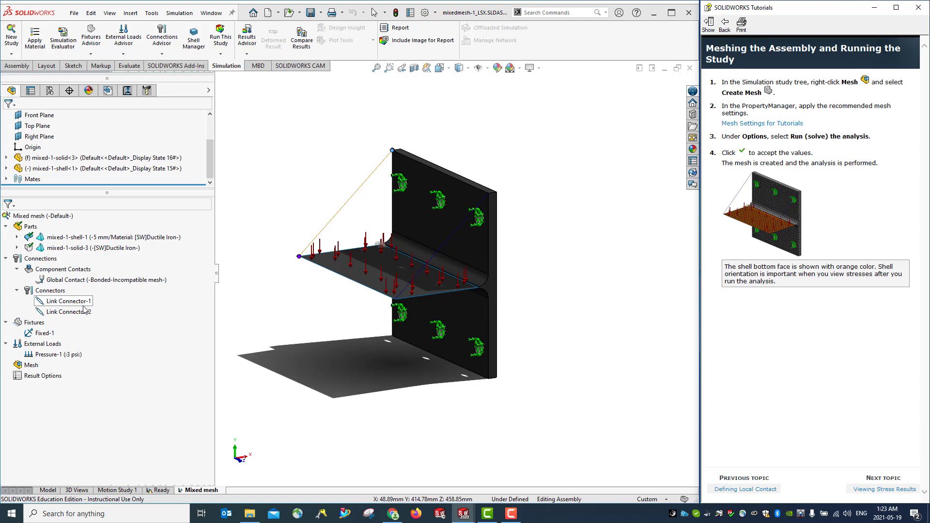
Create the mesh for the solid-and-shell assembly with the default mesh density
{"action": "right_click", "coordinate": [32, 366]}
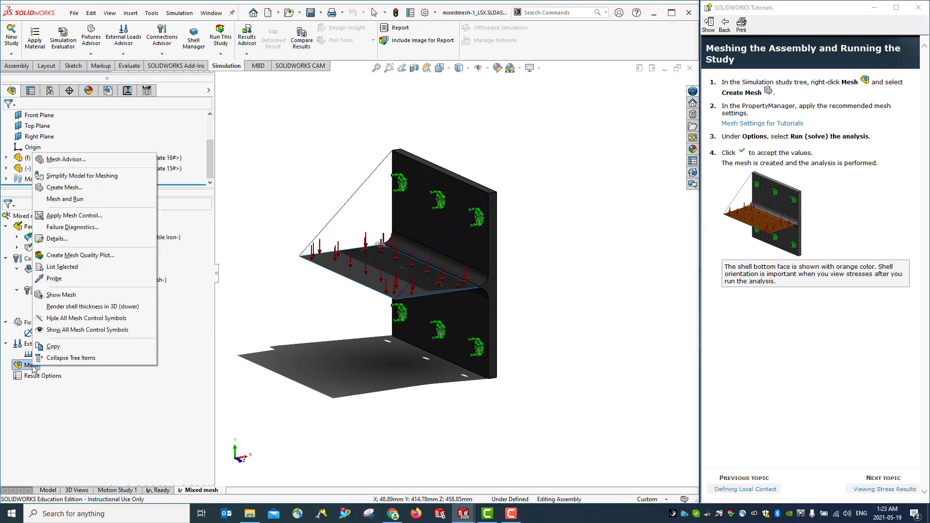
{"action": "left_click", "coordinate": [64, 188]}
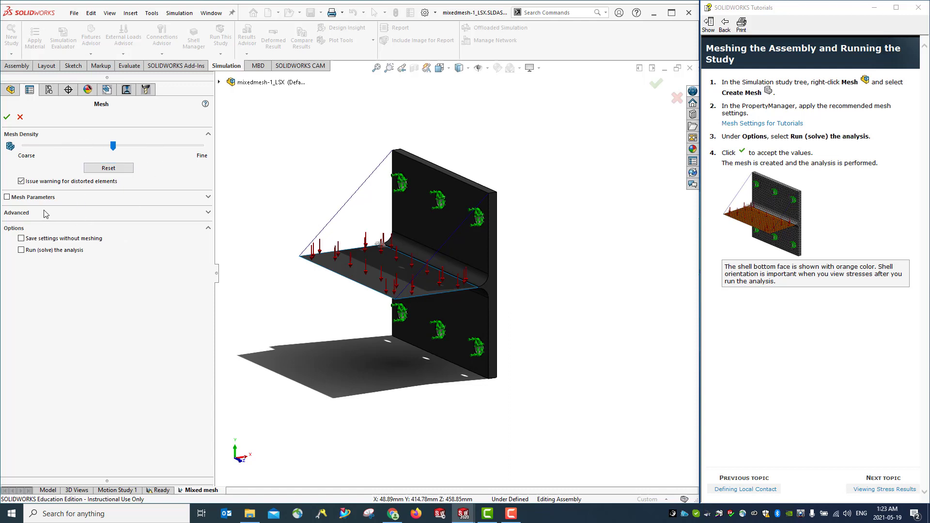
{"action": "left_click", "coordinate": [7, 117]}
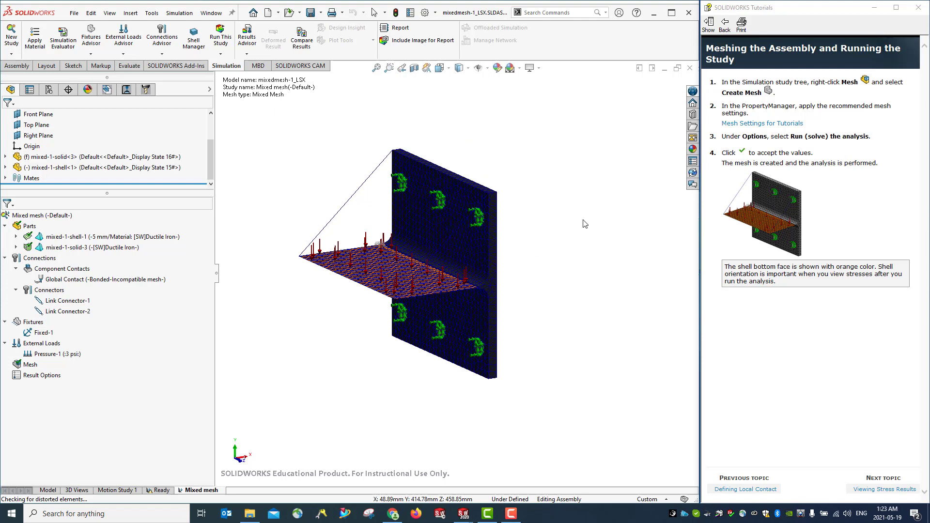
Run the Mixed mesh static study
{"action": "key", "text": "ctrl+7"}
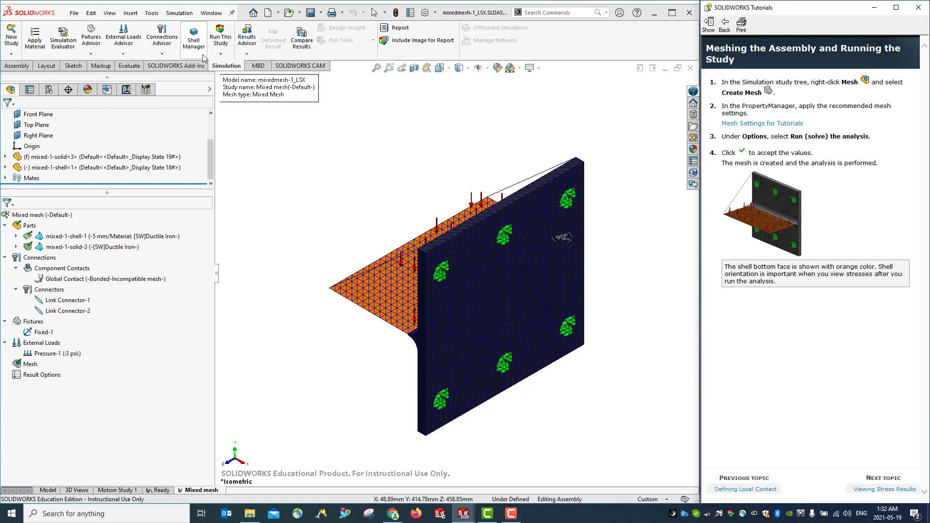
{"action": "left_click", "coordinate": [220, 55]}
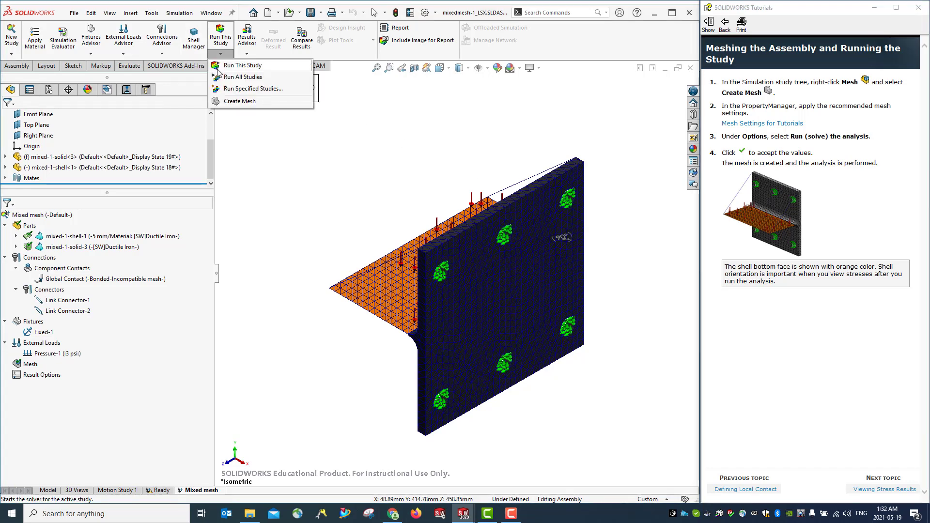
{"action": "left_click", "coordinate": [222, 66]}
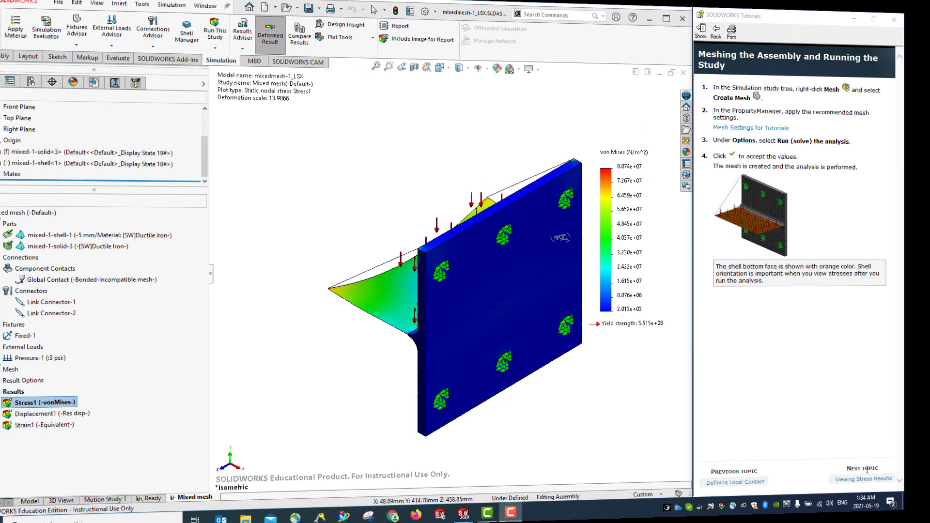
Advance the tutorial to Viewing Stress Results and review the von Mises stress, resultant displacement and equivalent strain plots
{"action": "left_click", "coordinate": [890, 489]}
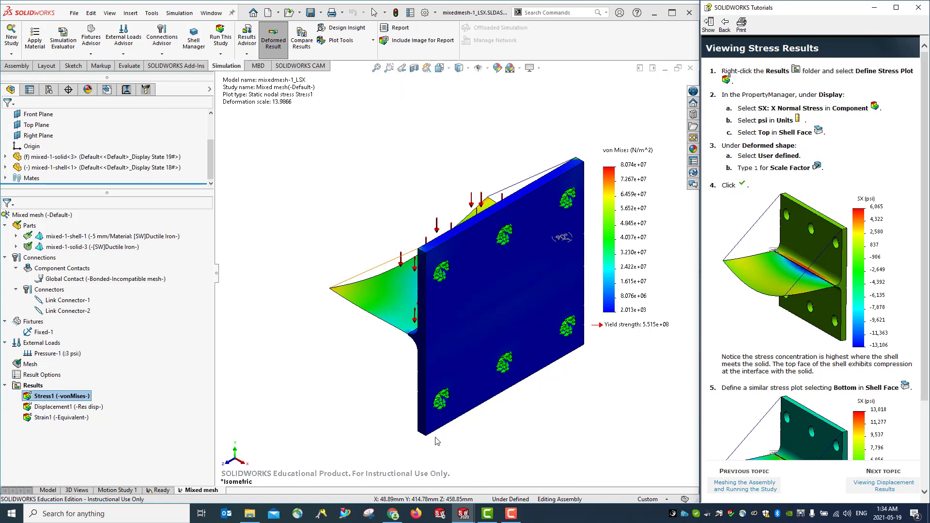
{"action": "left_click", "coordinate": [530, 441]}
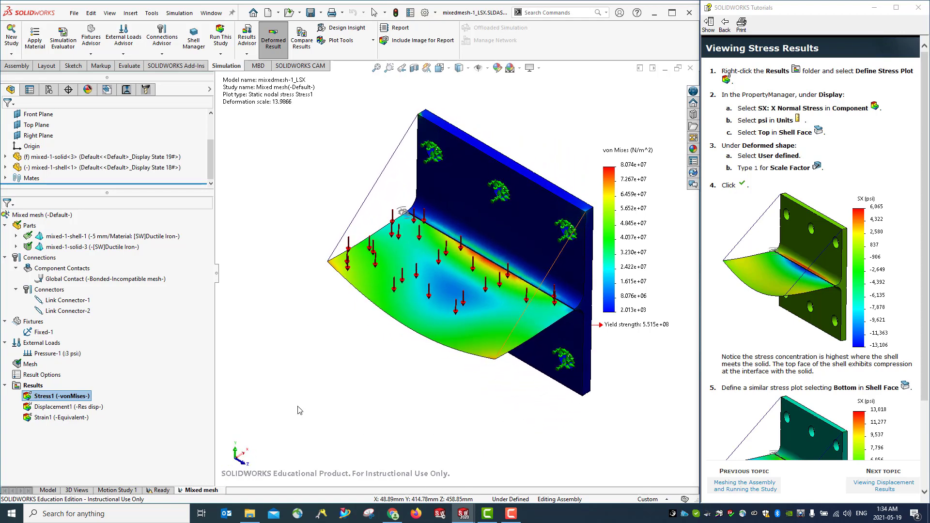
{"action": "double_click", "coordinate": [40, 397]}
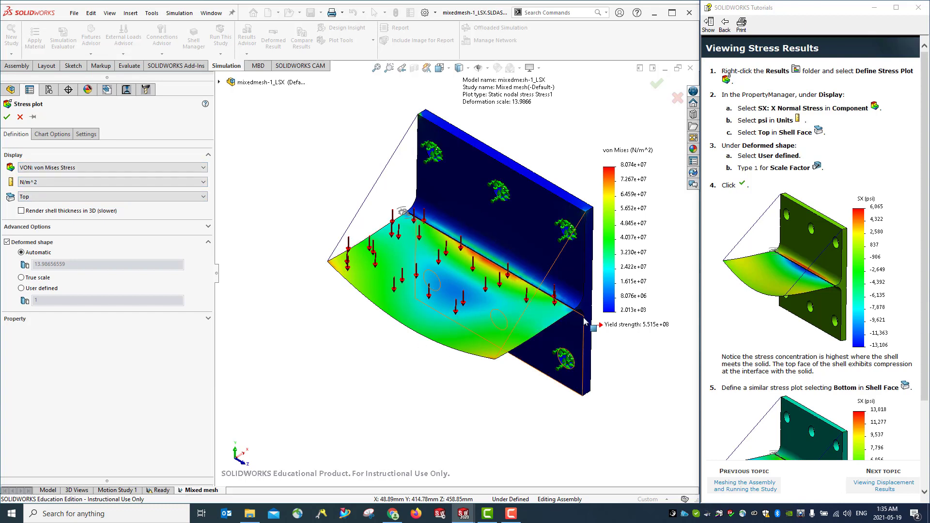
{"action": "left_click", "coordinate": [7, 118]}
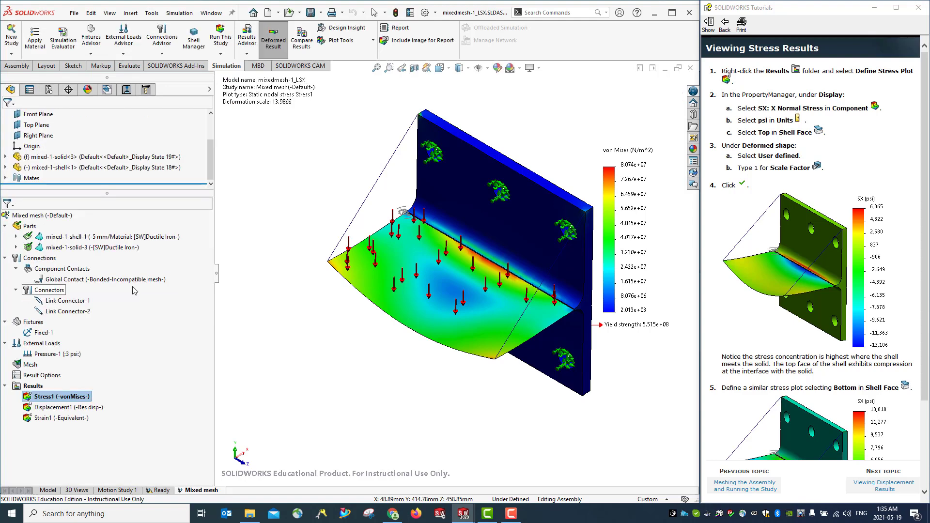
{"action": "double_click", "coordinate": [45, 409]}
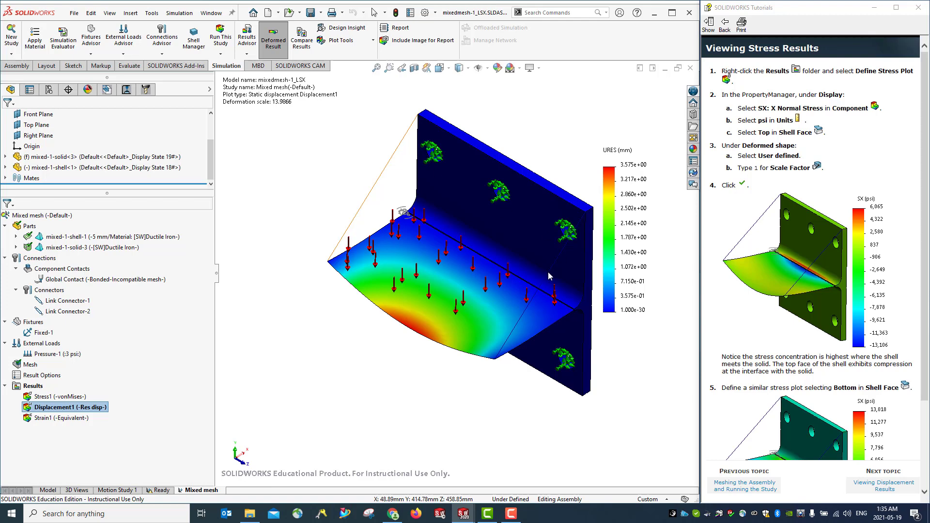
{"action": "double_click", "coordinate": [58, 418]}
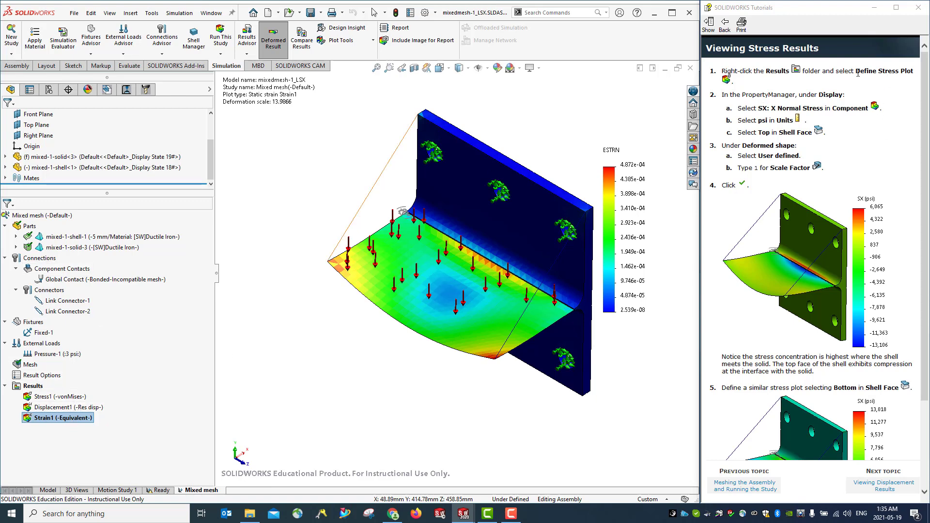
Define a stress plot of SX: X Normal Stress in psi on the Top shell face, with a user-defined deformation scale of 1
{"action": "right_click", "coordinate": [33, 388]}
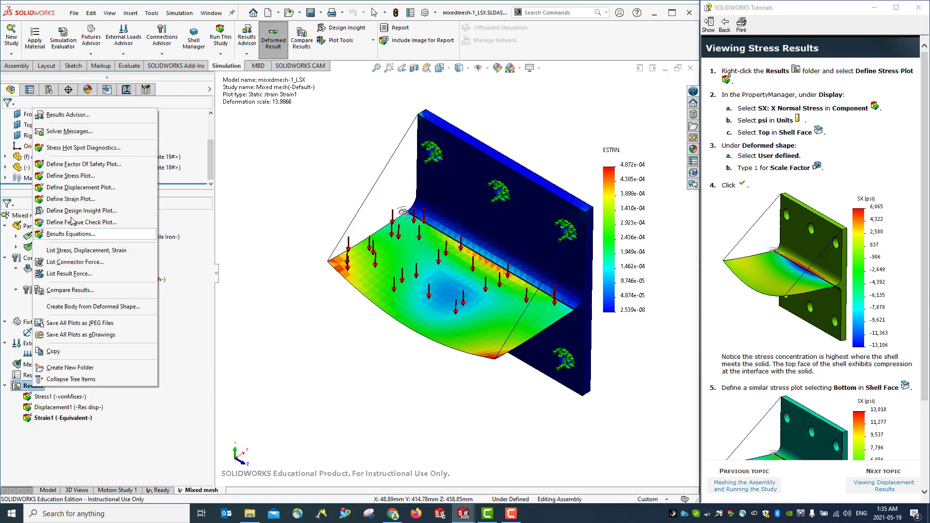
{"action": "left_click", "coordinate": [68, 180]}
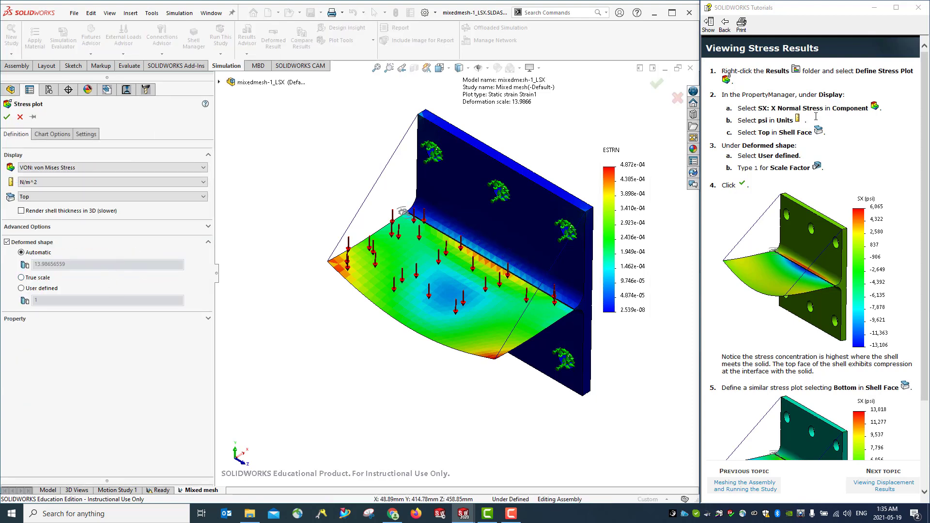
{"action": "left_click", "coordinate": [57, 168]}
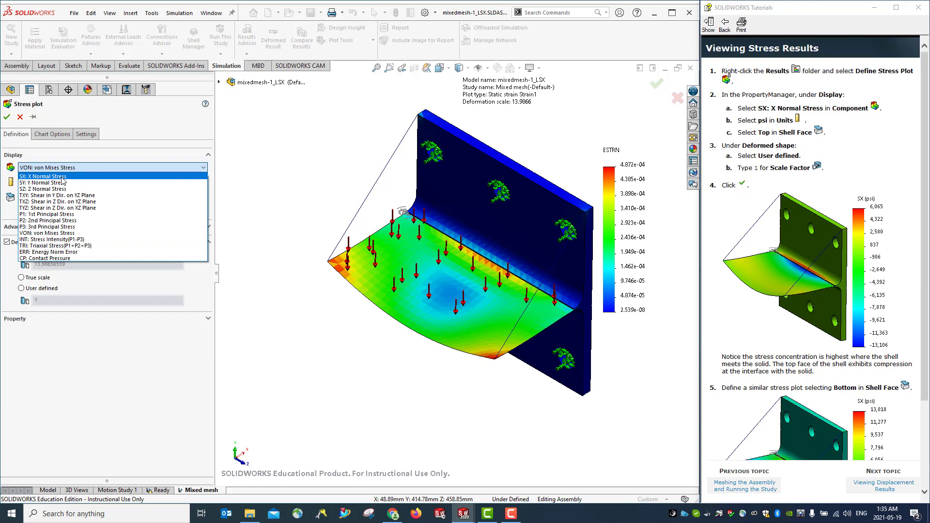
{"action": "left_click", "coordinate": [61, 178]}
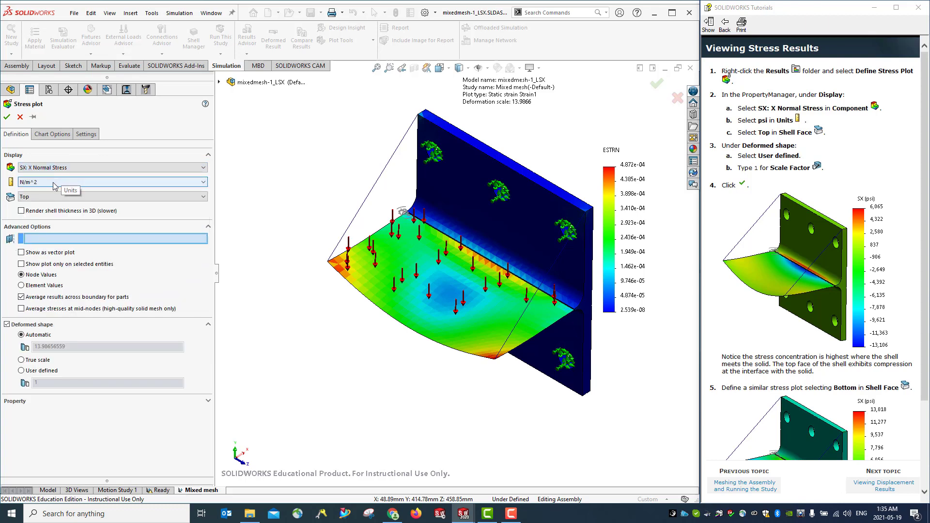
{"action": "left_click", "coordinate": [54, 182]}
{"action": "left_click", "coordinate": [45, 197]}
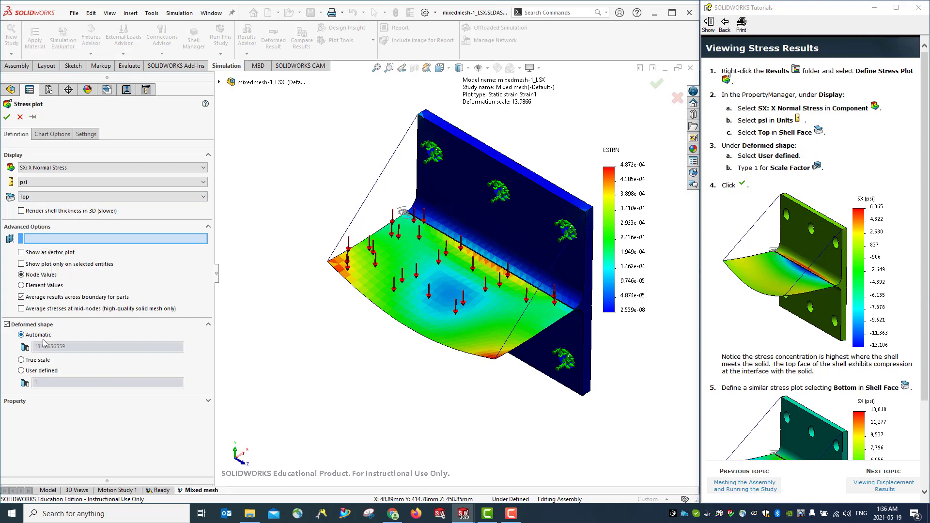
{"action": "left_click", "coordinate": [32, 375]}
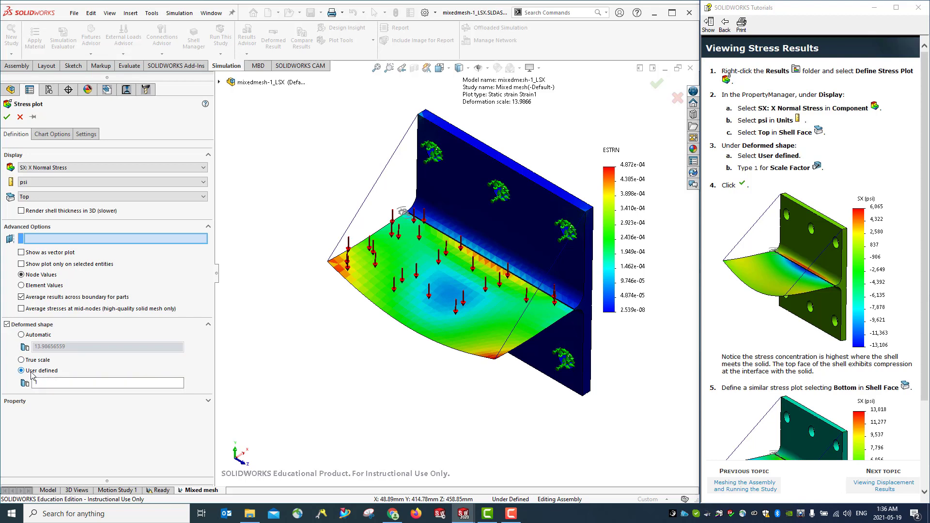
{"action": "left_click", "coordinate": [38, 382]}
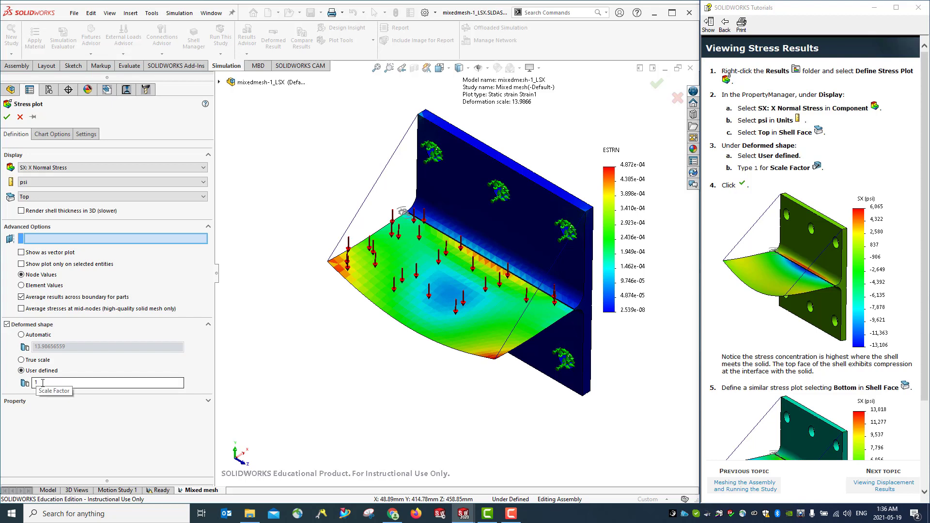
{"action": "left_click", "coordinate": [8, 118]}
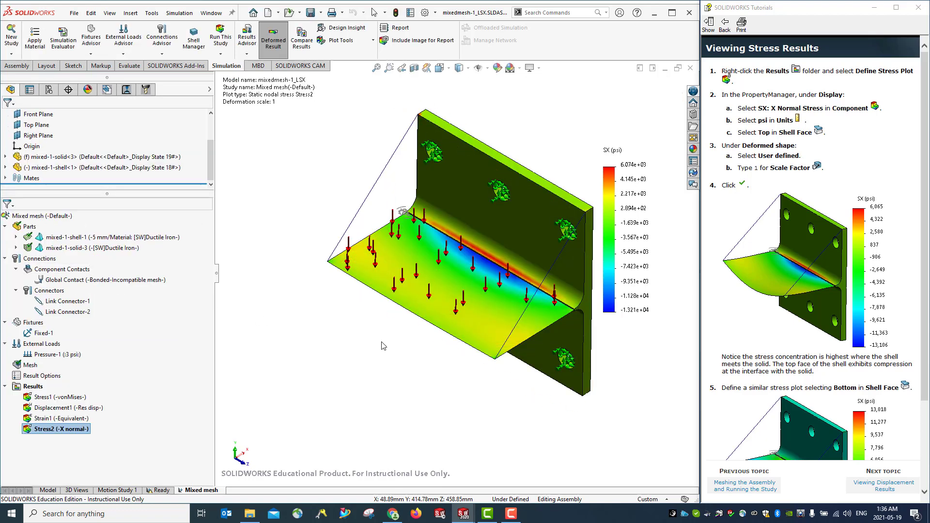
Examine the top-face X normal stress plot from the standard side views, especially where the shell meets the solid
{"action": "key", "text": "ctrl+1"}
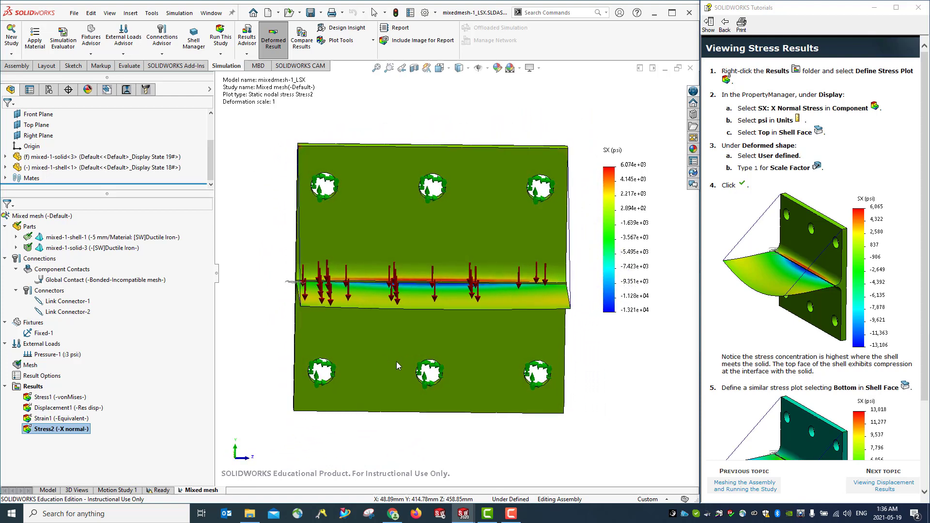
{"action": "key", "text": "ctrl+1"}
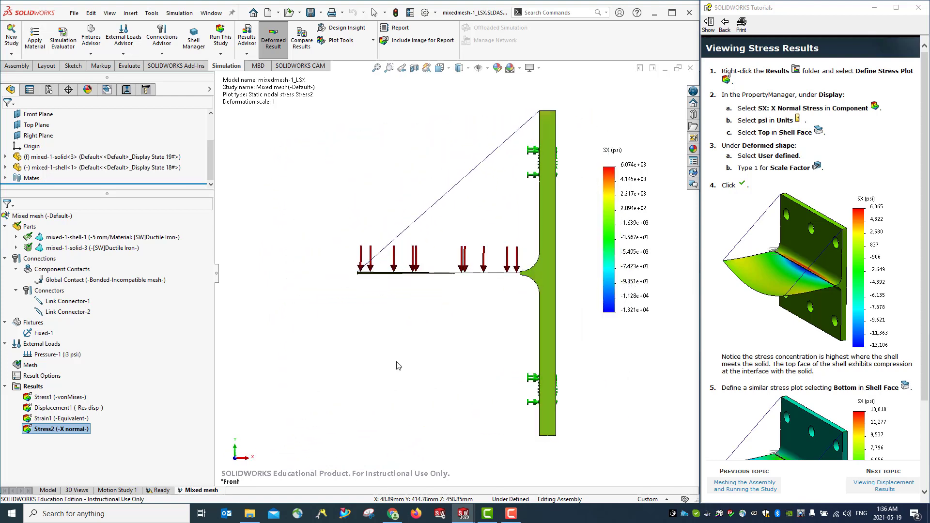
{"action": "key", "text": "ctrl+2"}
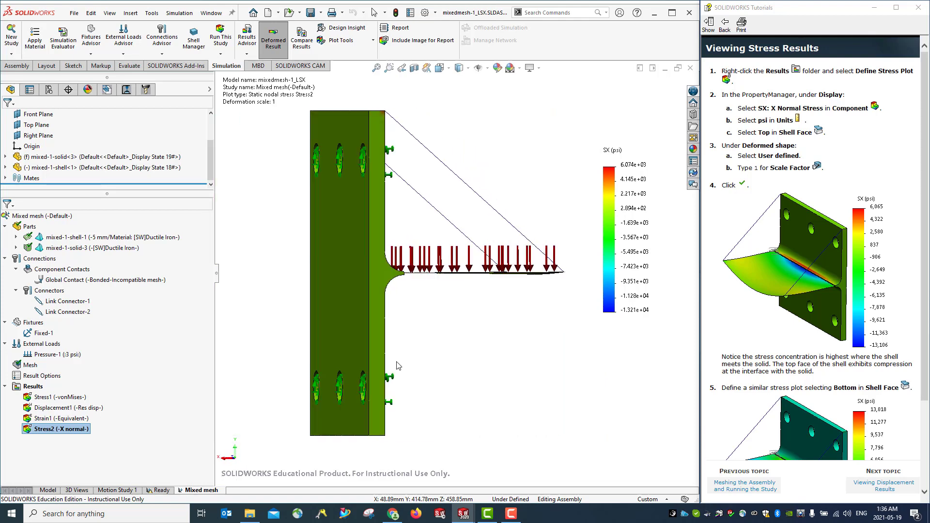
{"action": "key", "text": "ctrl+3"}
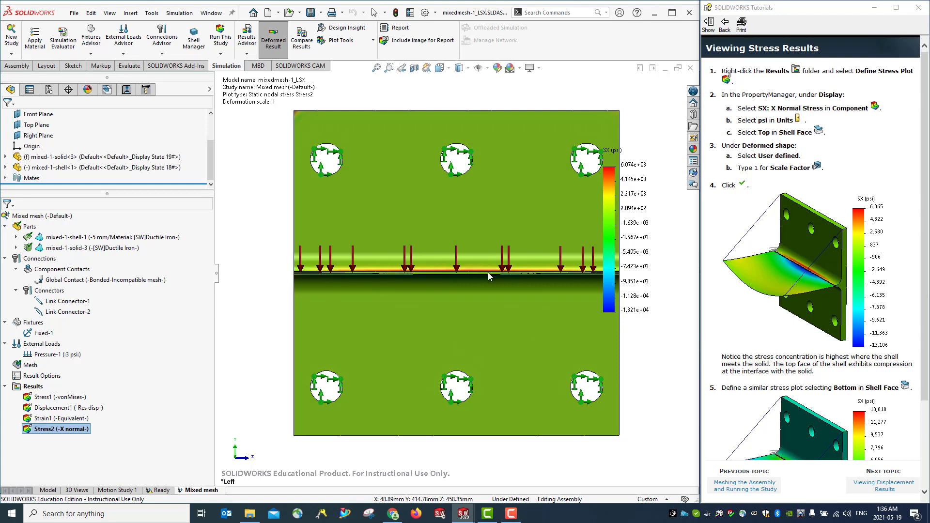
{"action": "key", "text": "ctrl+4"}
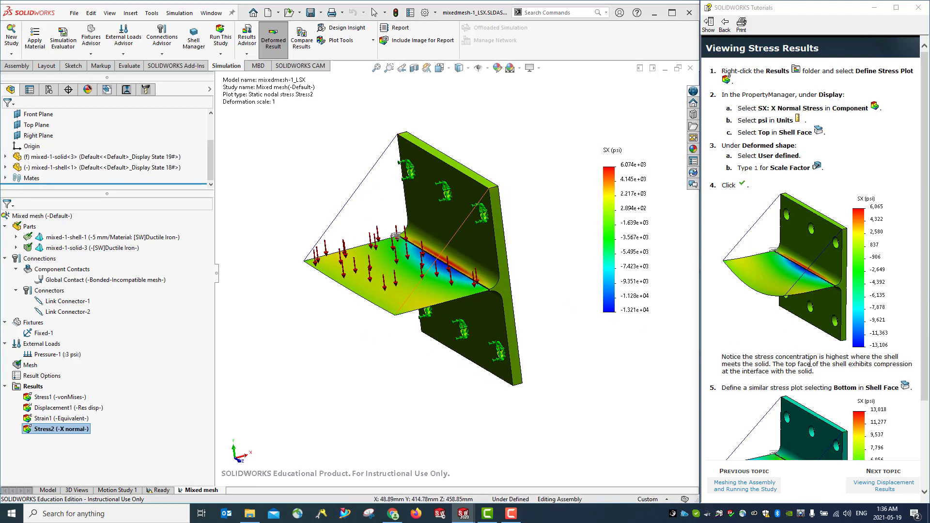
Follow tutorial step 5 to define an SX: X Normal Stress plot in psi on the Bottom shell face, with a user-defined deformation scale of 1
{"action": "scroll", "coordinate": [814, 271], "scroll_direction": "down", "scroll_amount": 4}
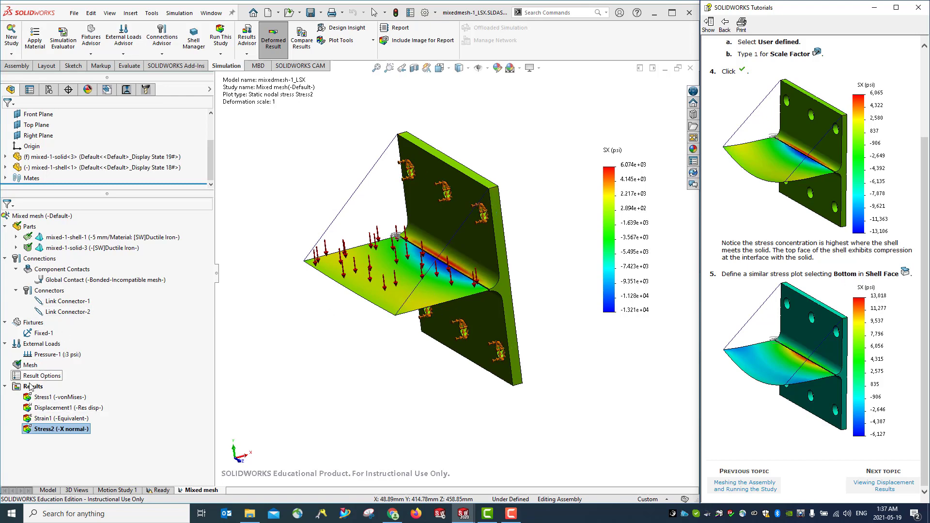
{"action": "mouse_move", "coordinate": [380, 386]}
{"action": "middle_mouse_down"}
{"action": "mouse_move", "coordinate": [391, 390]}
{"action": "mouse_move", "coordinate": [387, 382]}
{"action": "mouse_move", "coordinate": [394, 407]}
{"action": "mouse_move", "coordinate": [368, 378]}
{"action": "middle_mouse_up"}
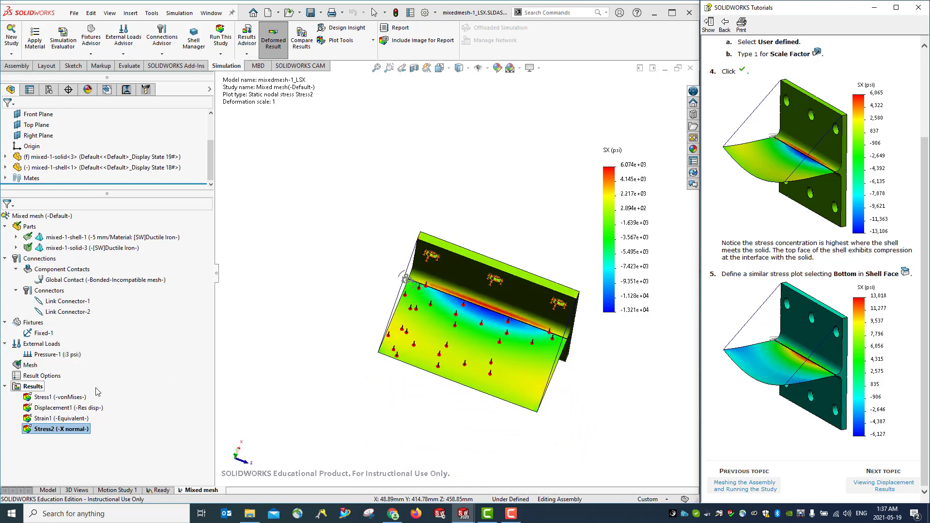
{"action": "right_click", "coordinate": [34, 388]}
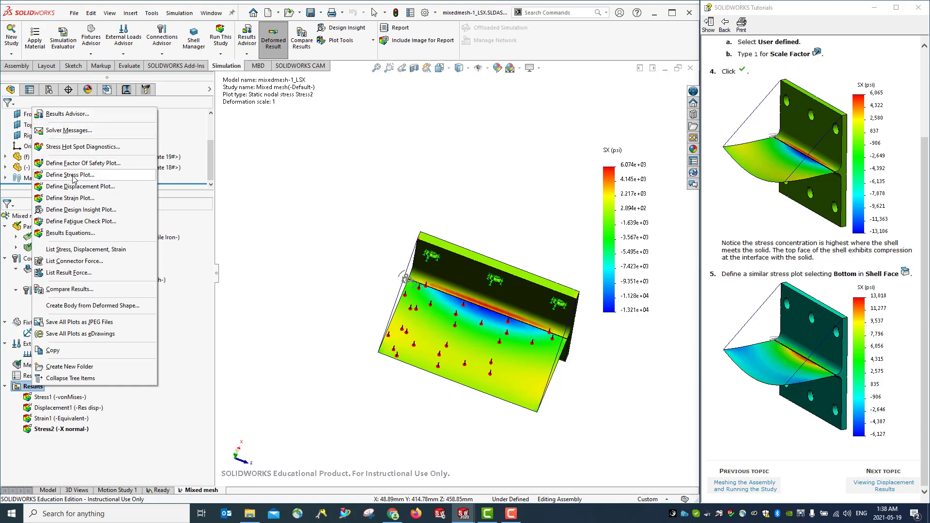
{"action": "left_click", "coordinate": [73, 177]}
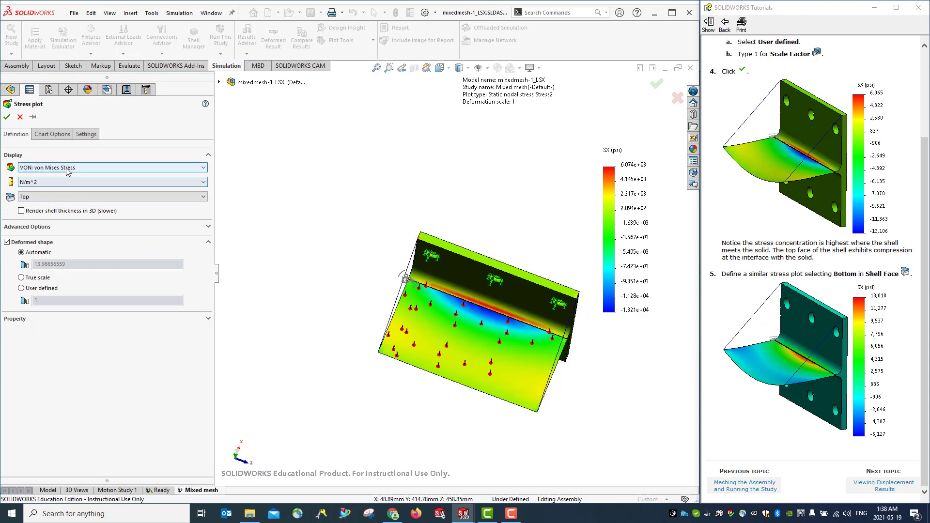
{"action": "left_click", "coordinate": [47, 197]}
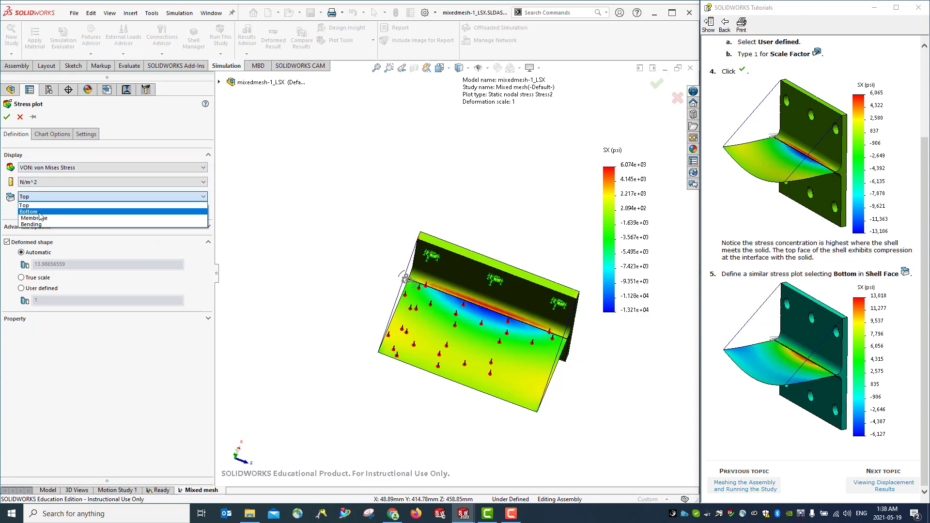
{"action": "left_click", "coordinate": [46, 212]}
{"action": "left_click", "coordinate": [47, 189]}
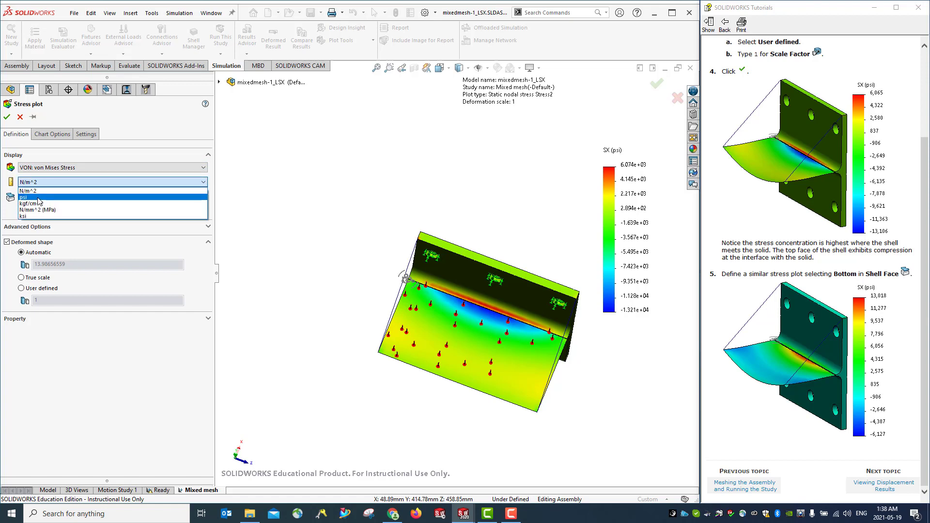
{"action": "left_click", "coordinate": [38, 201]}
{"action": "left_click", "coordinate": [67, 168]}
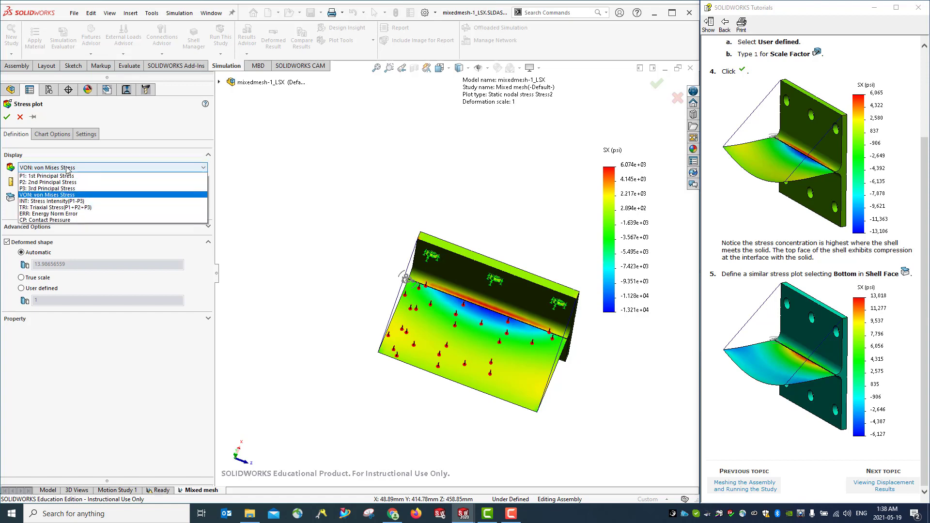
{"action": "left_click", "coordinate": [61, 177]}
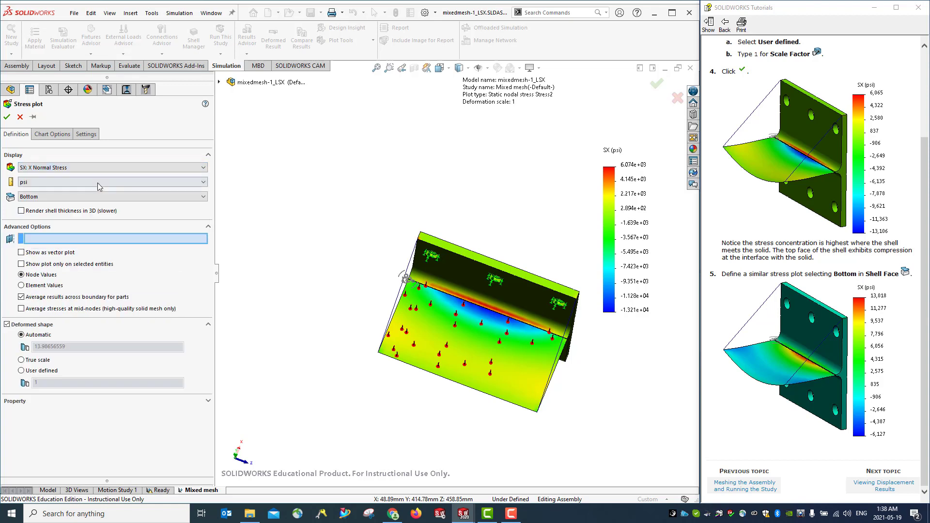
{"action": "left_click", "coordinate": [20, 370]}
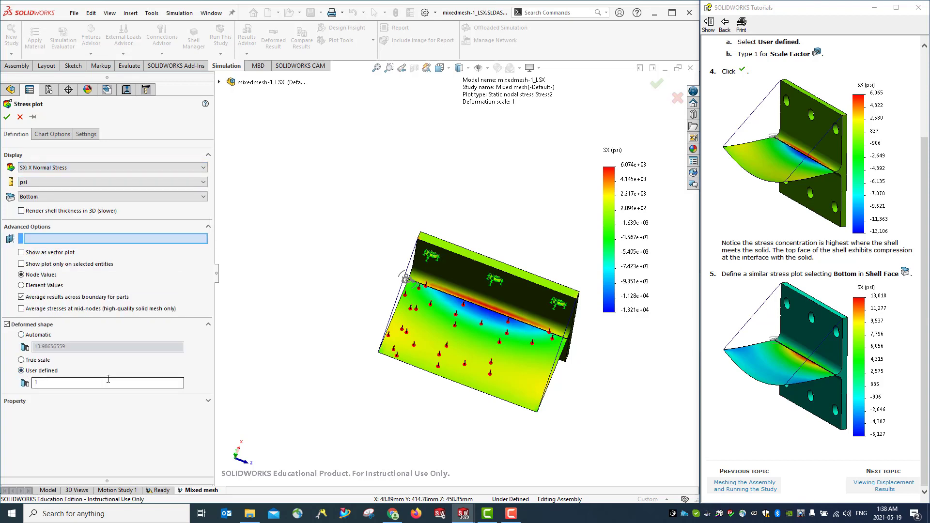
{"action": "left_click", "coordinate": [7, 117]}
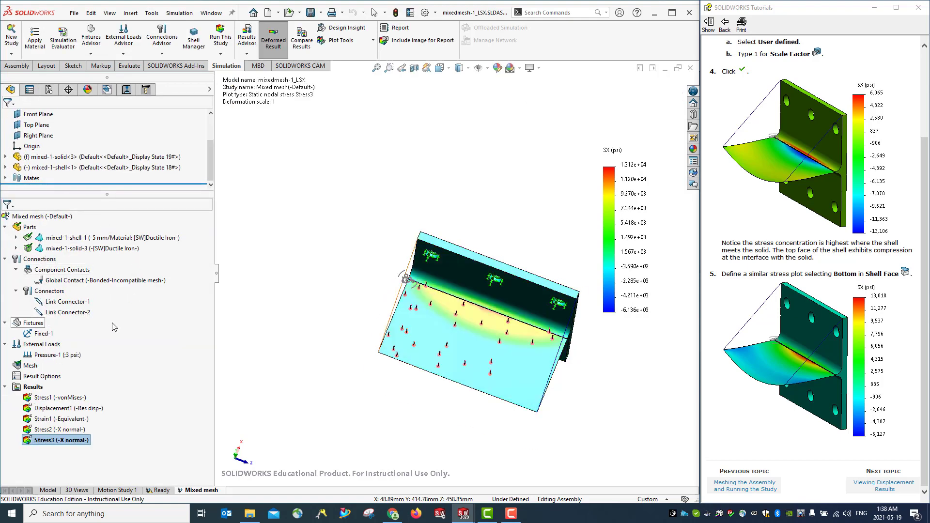
Compare the top-face and bottom-face X normal stress plots, ending with the bottom-face plot displayed
{"action": "middle_click_drag", "start_coordinate": [317, 358], "coordinate": [327, 356]}
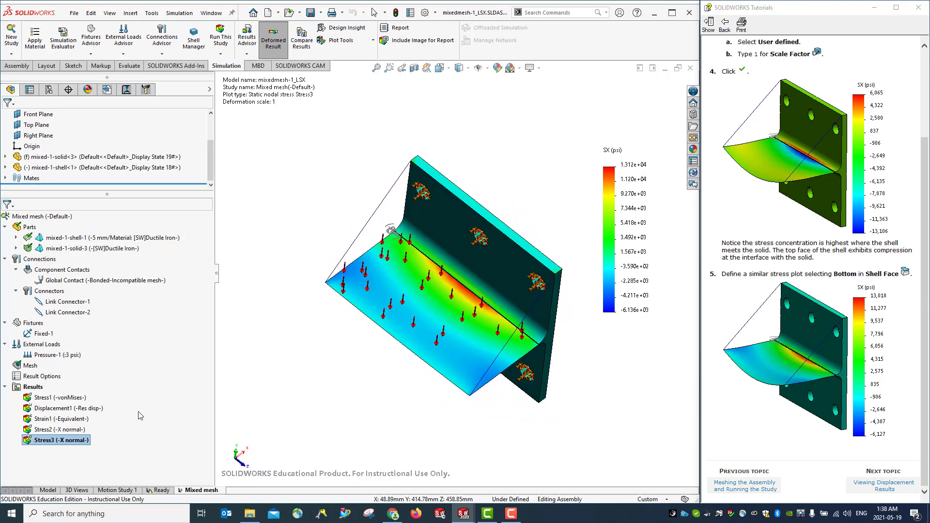
{"action": "left_click", "coordinate": [57, 430]}
{"action": "double_click", "coordinate": [57, 430]}
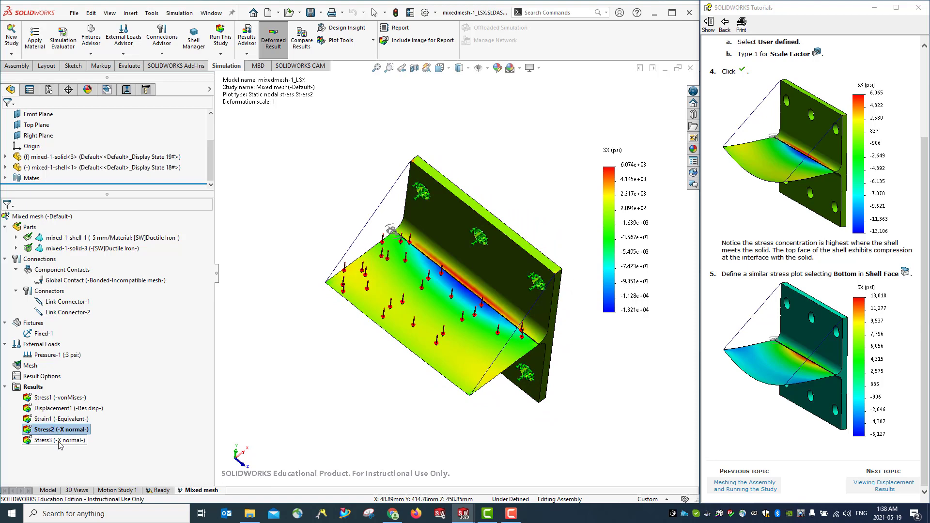
{"action": "double_click", "coordinate": [59, 441]}
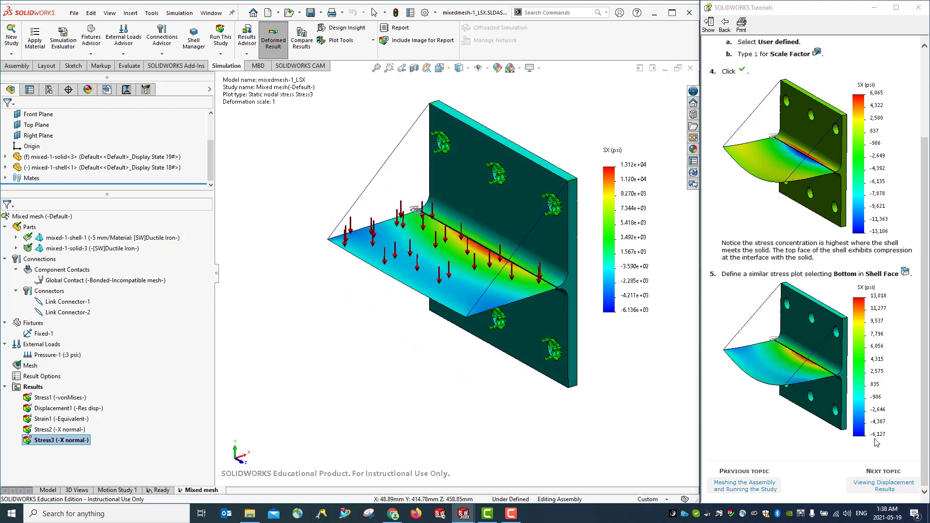
Advance the tutorial to Viewing Displacement Results and define a URES: Resultant Displacement plot in inches with automatic deformation scale
{"action": "left_click", "coordinate": [889, 491]}
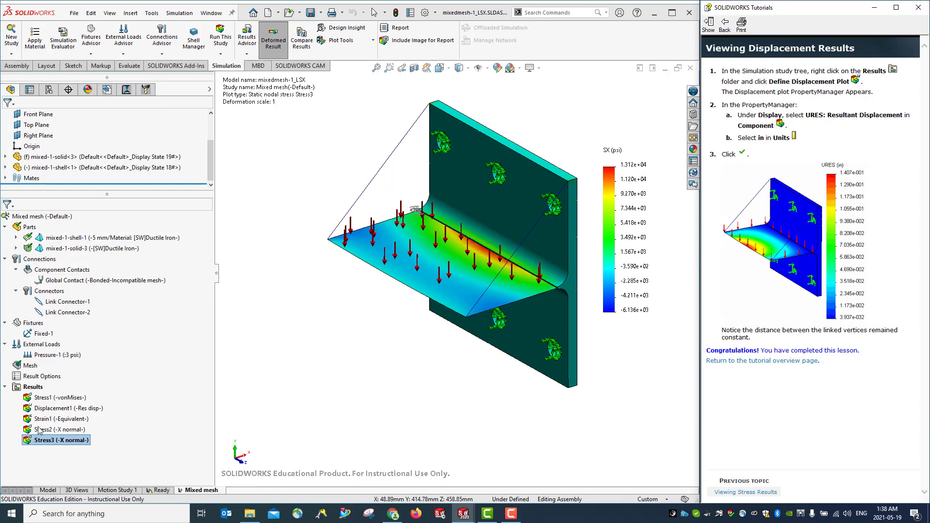
{"action": "right_click", "coordinate": [34, 388]}
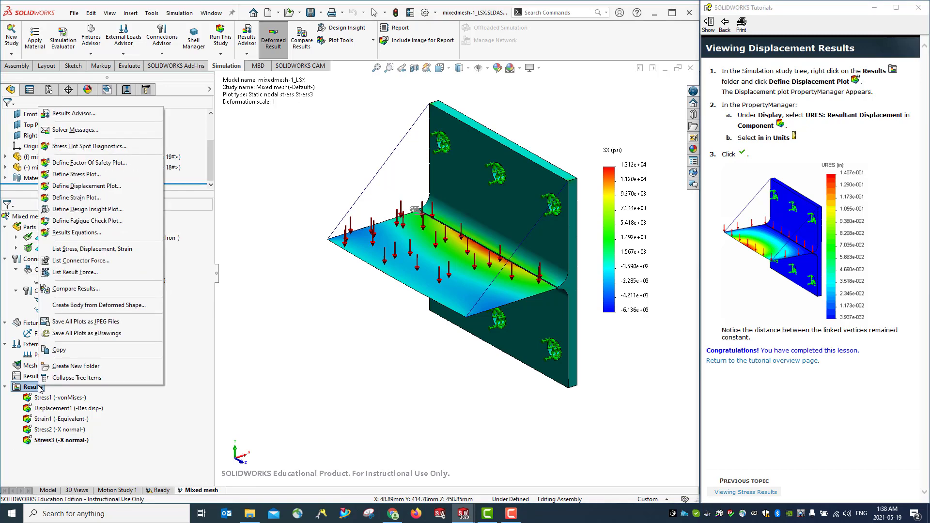
{"action": "left_click", "coordinate": [104, 188]}
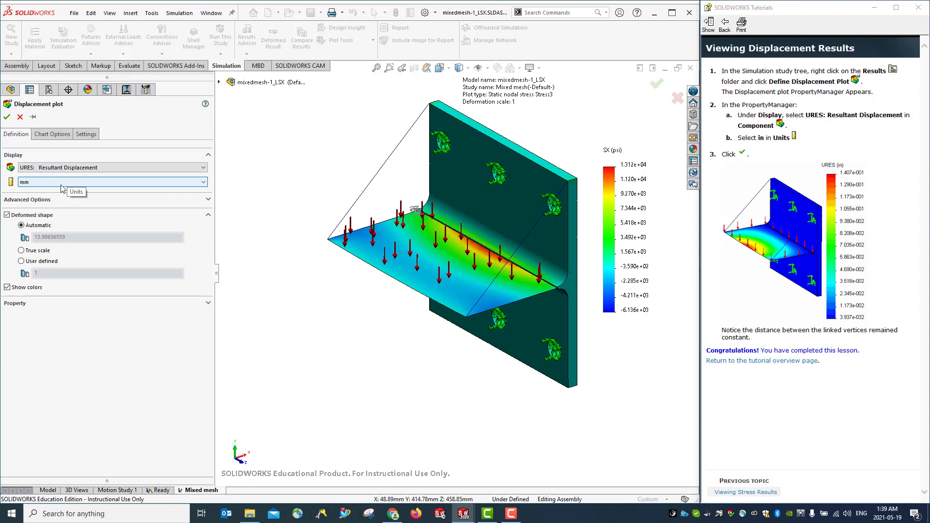
{"action": "left_click", "coordinate": [62, 183]}
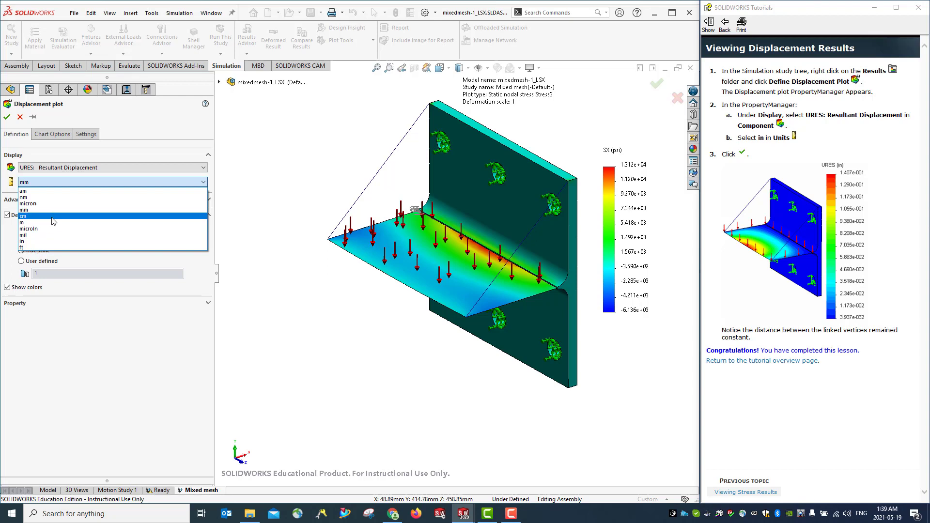
{"action": "left_click", "coordinate": [47, 241]}
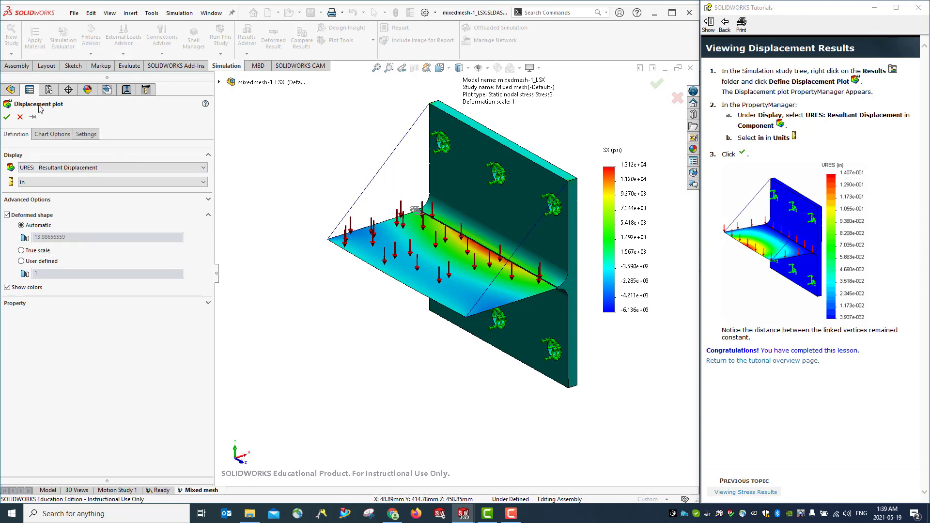
{"action": "left_click", "coordinate": [7, 118]}
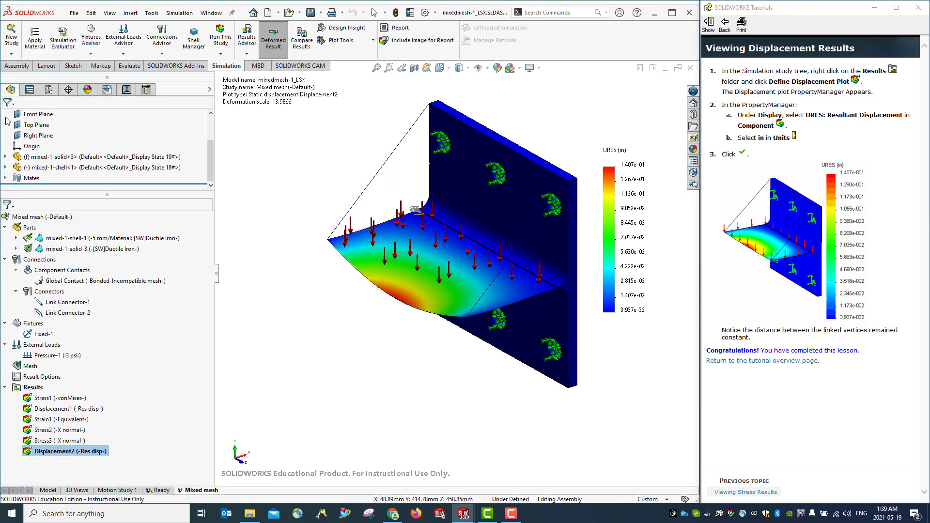